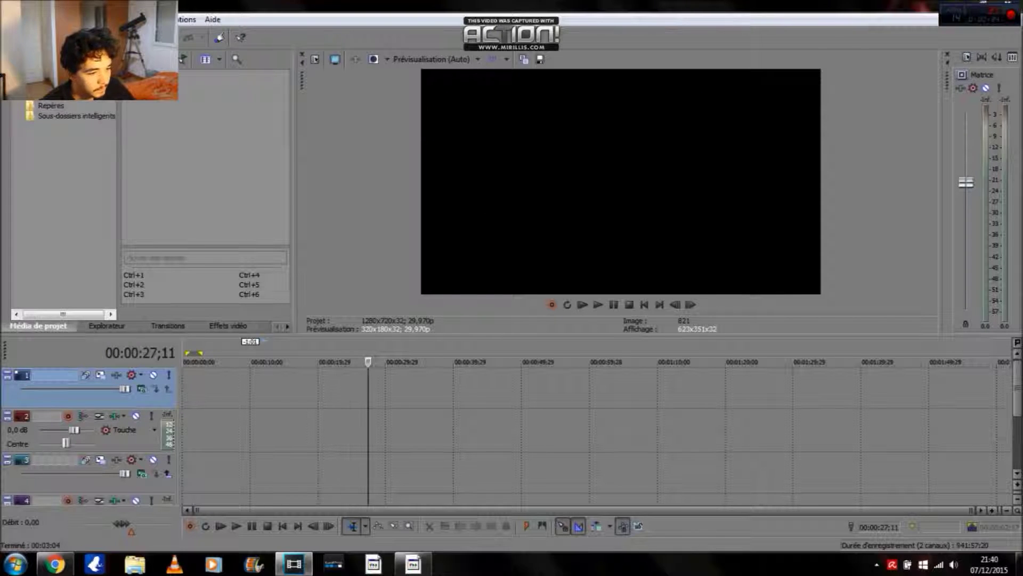
Import the clip MVI_7864 and move it to the start of the timeline on tracks 3 and 4.
key("ctrl+o")
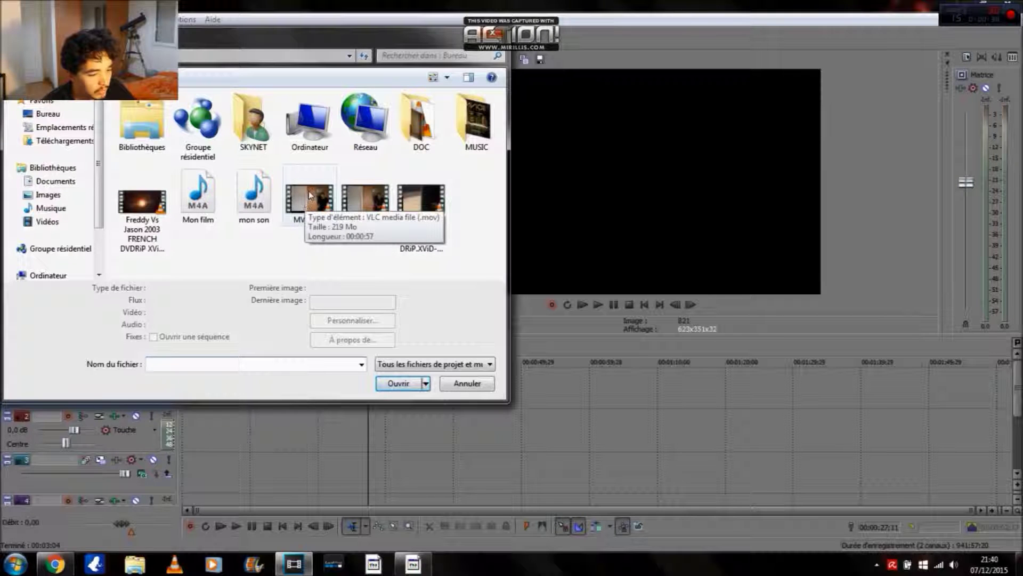
left_click(310, 193)
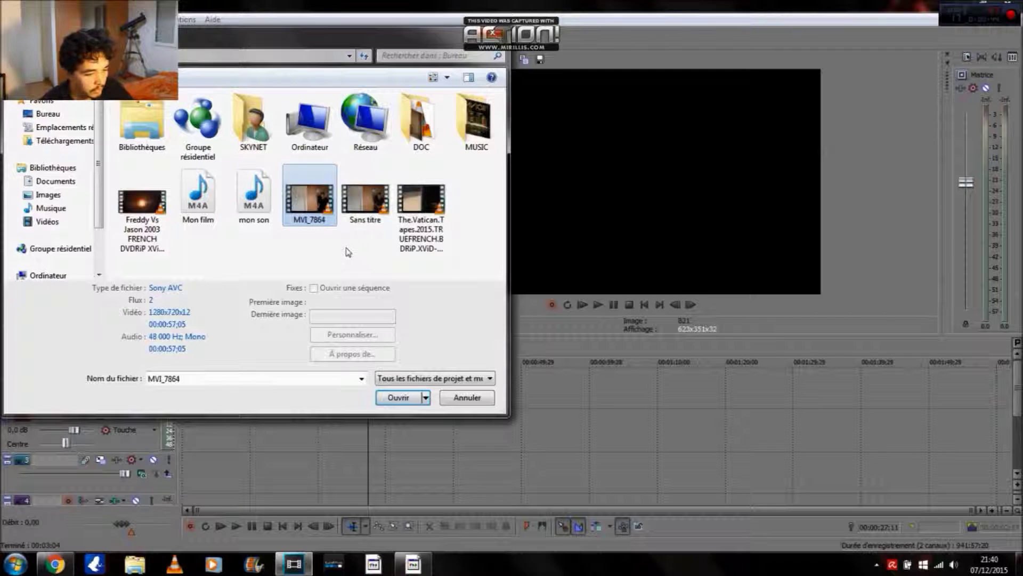
left_click(398, 398)
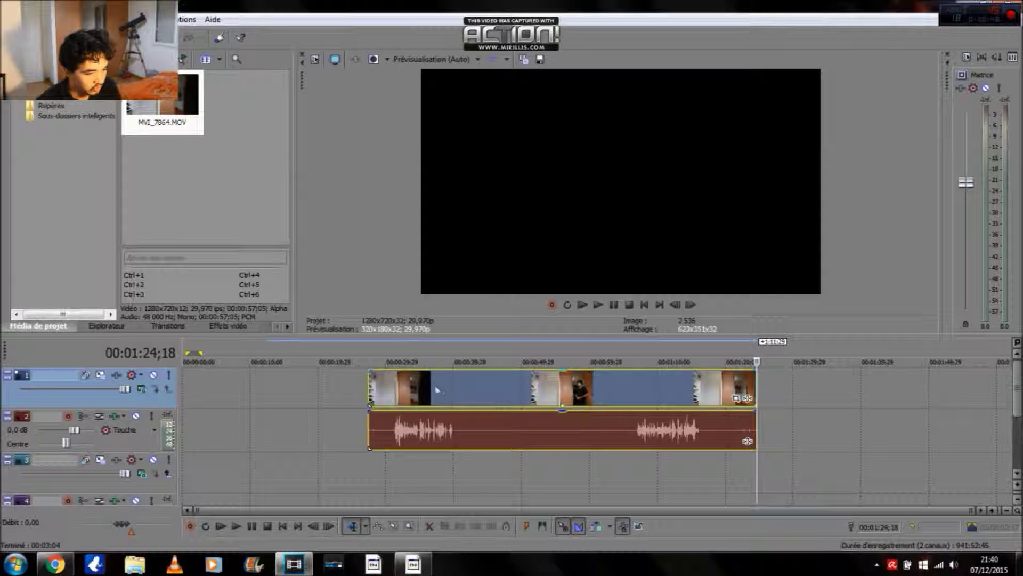
left_click_drag(425, 394, 238, 477)
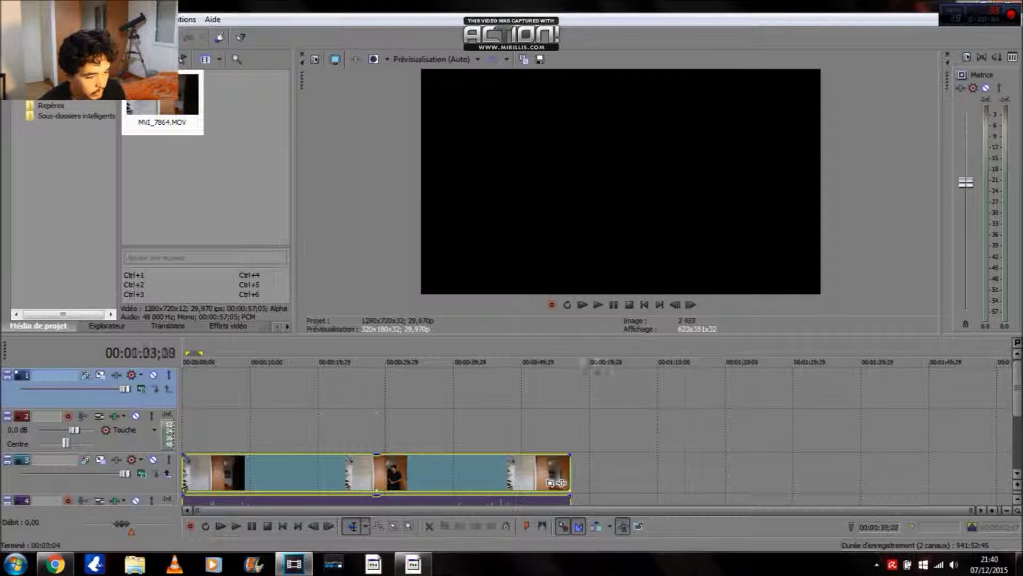
Enlarge the video preview and scrub through the clip from its start to examine where the person stands in each part.
left_click(185, 397)
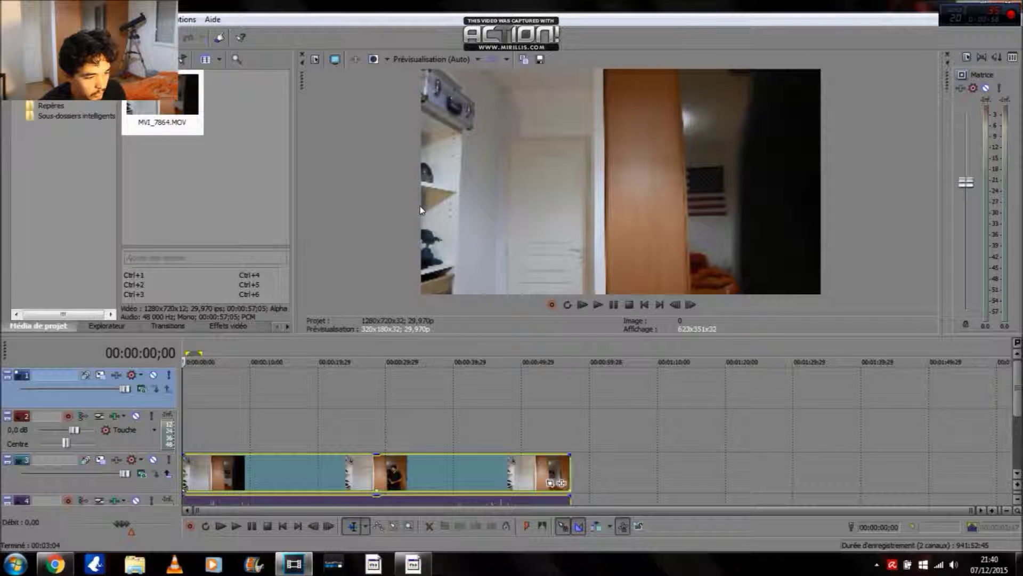
left_click_drag(291, 184, 230, 307)
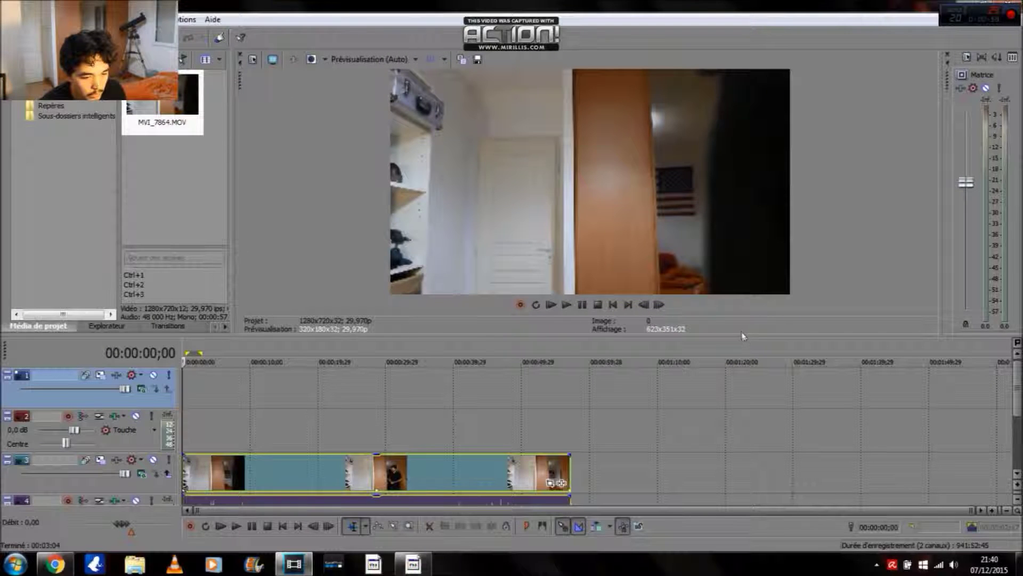
left_click_drag(743, 335, 741, 396)
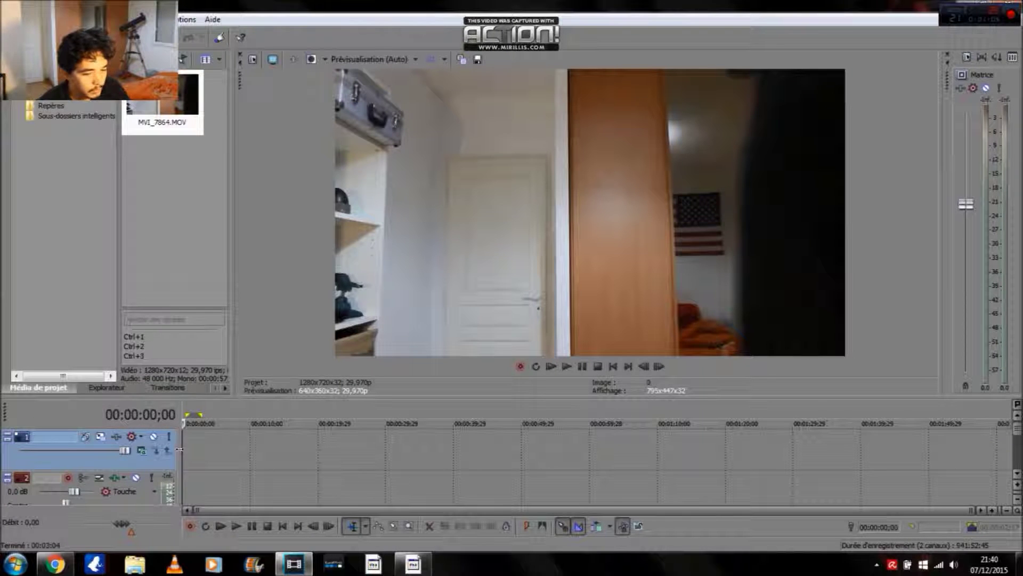
left_click_drag(182, 448, 310, 436)
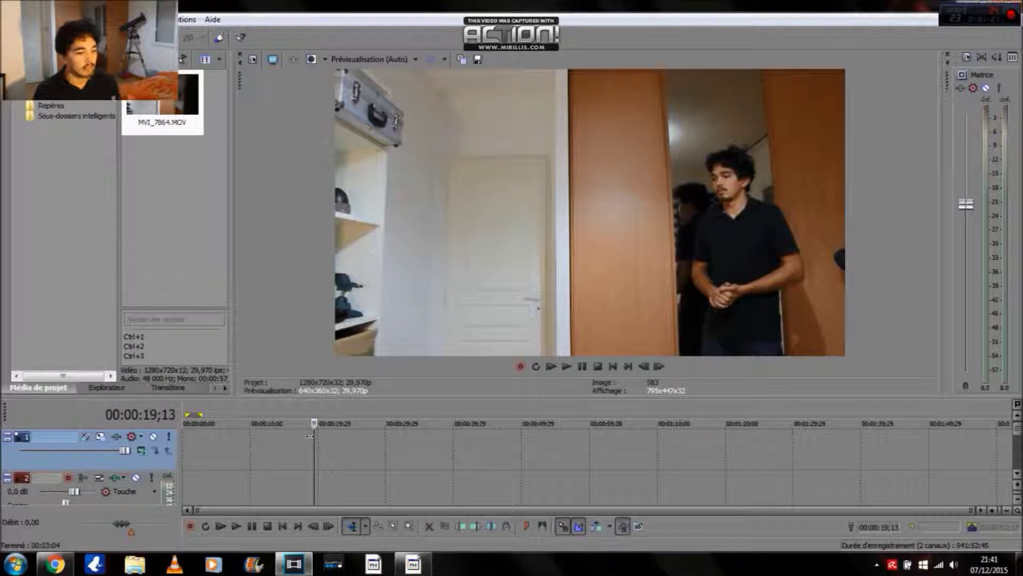
left_click_drag(311, 436, 377, 438)
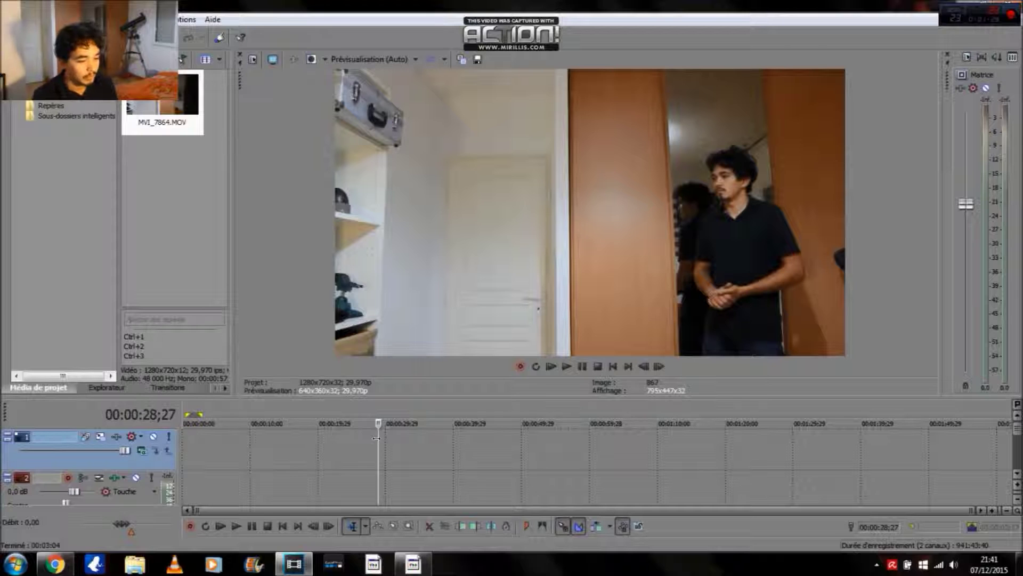
left_click_drag(376, 438, 483, 432)
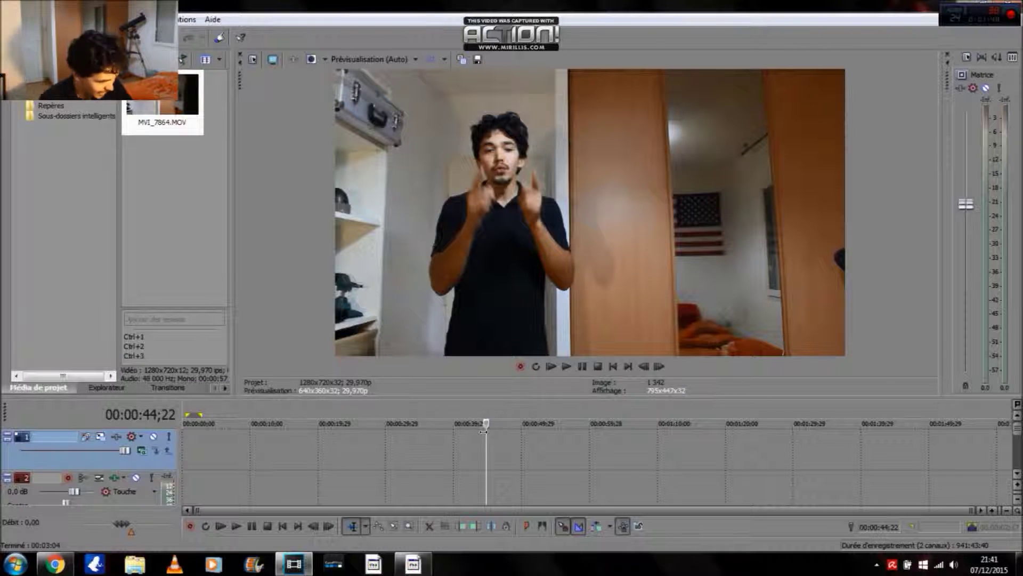
left_click_drag(482, 432, 325, 439)
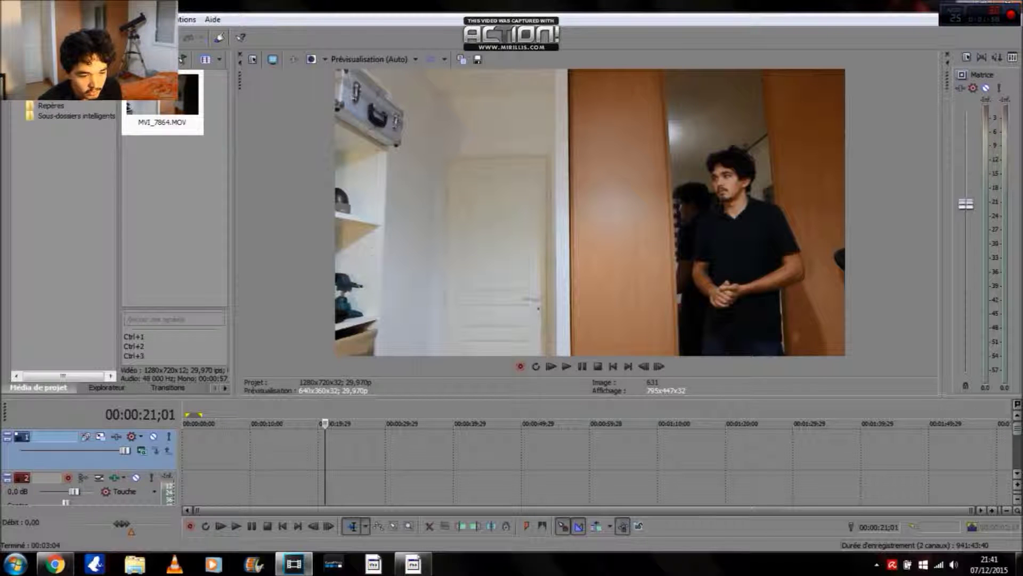
Shrink the preview to bring all four tracks into view and split the clip at 00:00:30;09.
left_click_drag(839, 395, 839, 289)
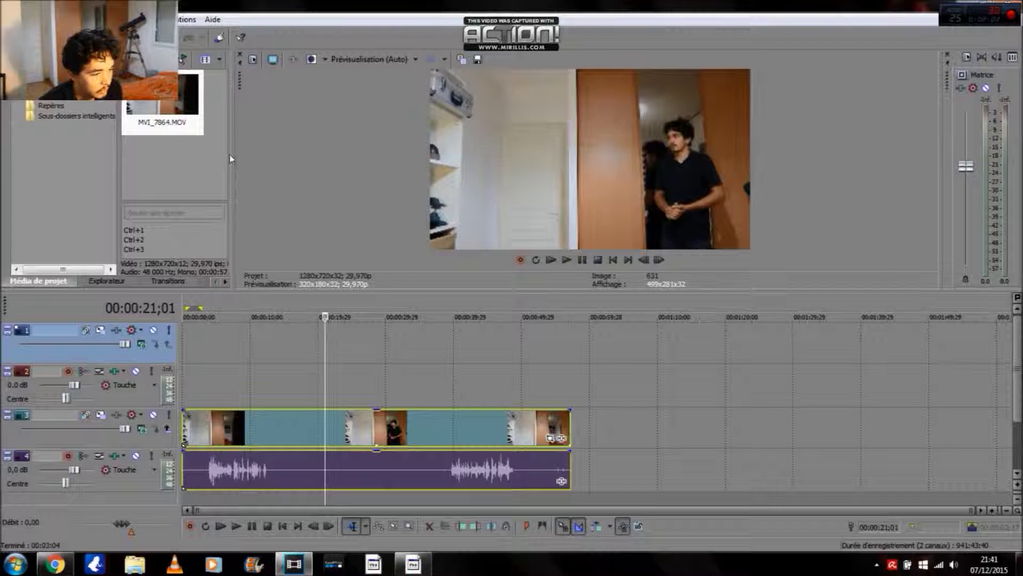
left_click_drag(229, 154, 343, 190)
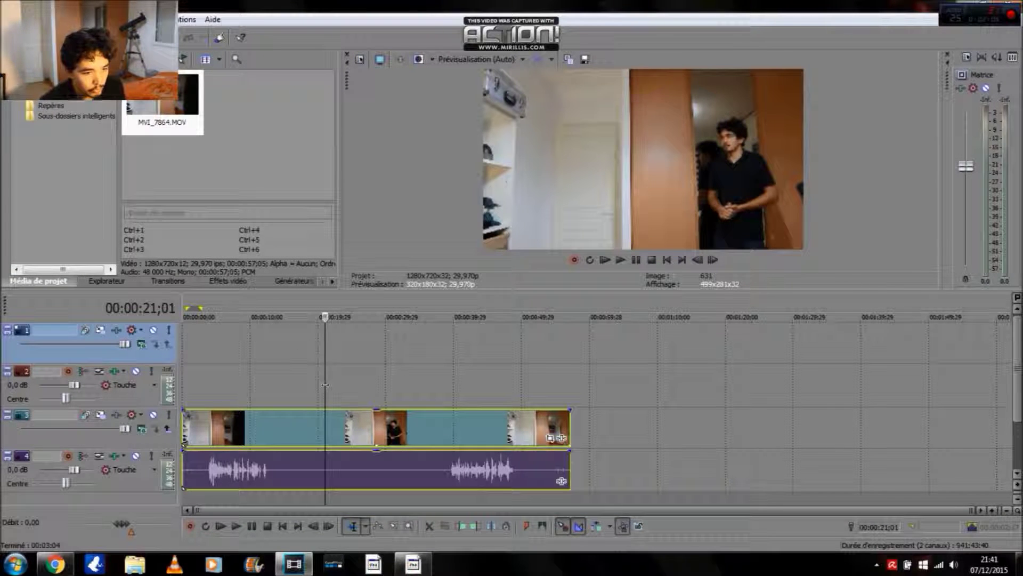
left_click_drag(320, 384, 387, 382)
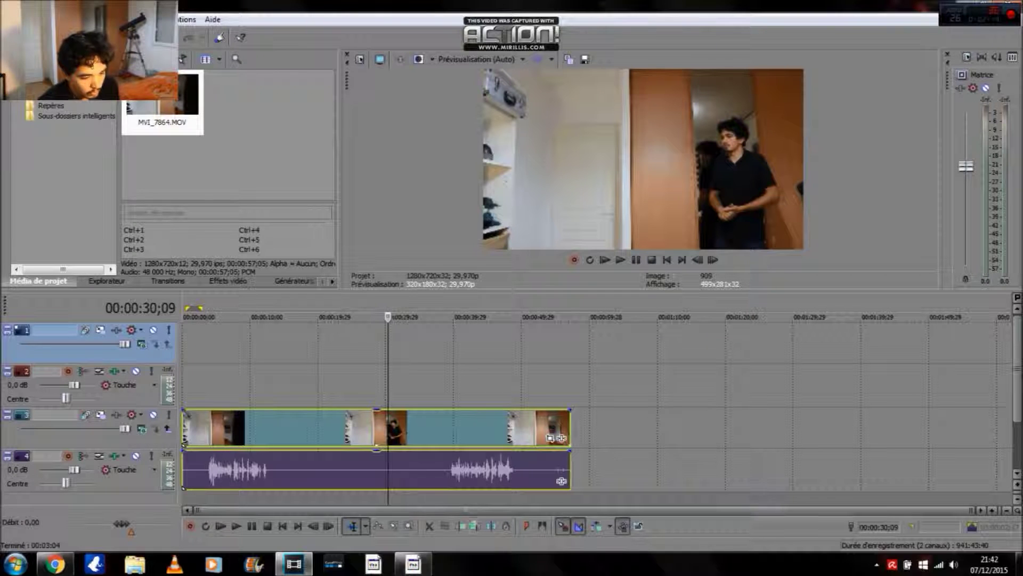
left_click(492, 526)
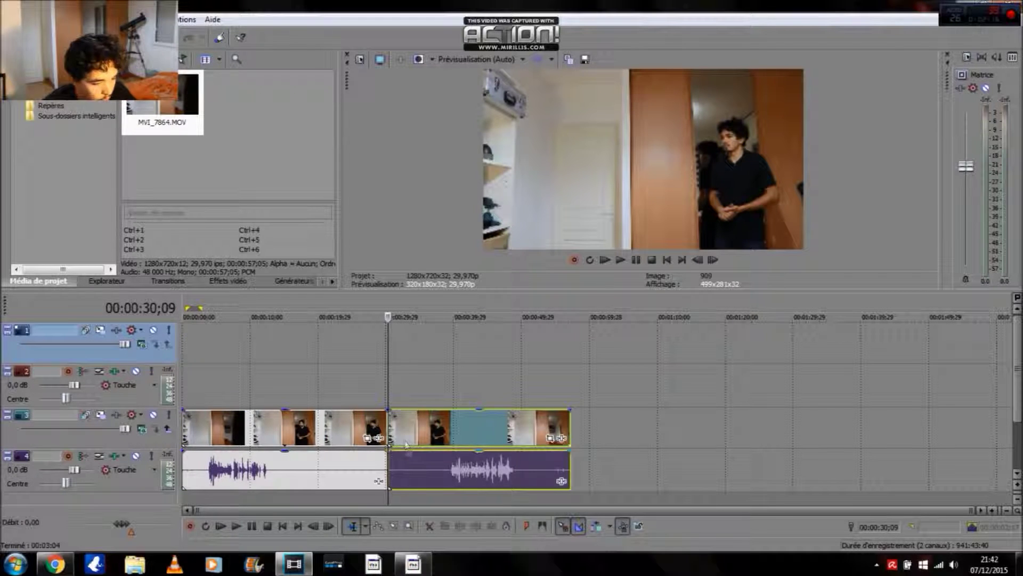
Split the second part again at 00:00:37;00 and delete the short section between the two cuts.
key("space")
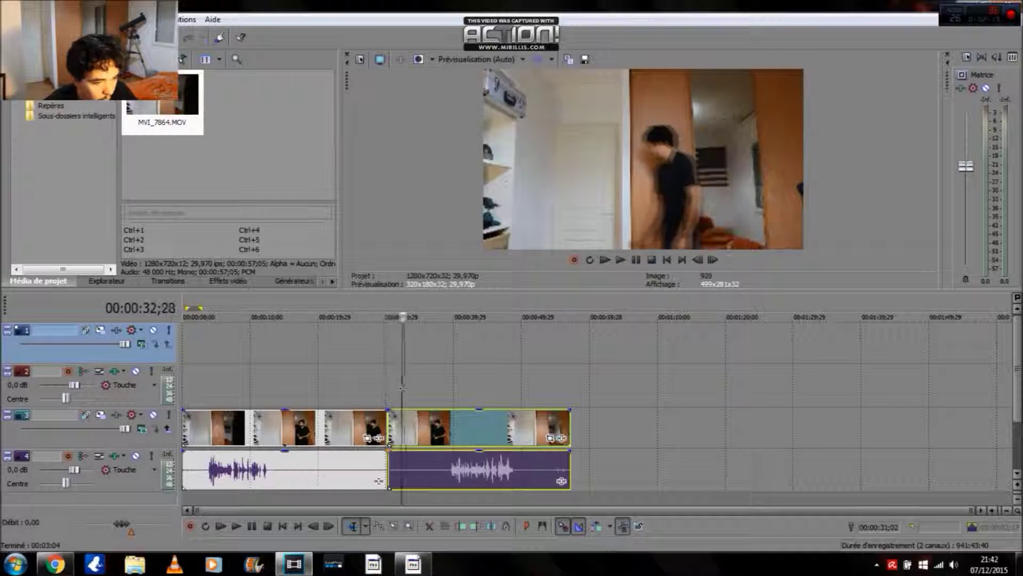
mouse_move(415, 387)
left_mouse_down()
mouse_move(439, 387)
mouse_move(431, 390)
left_mouse_up()
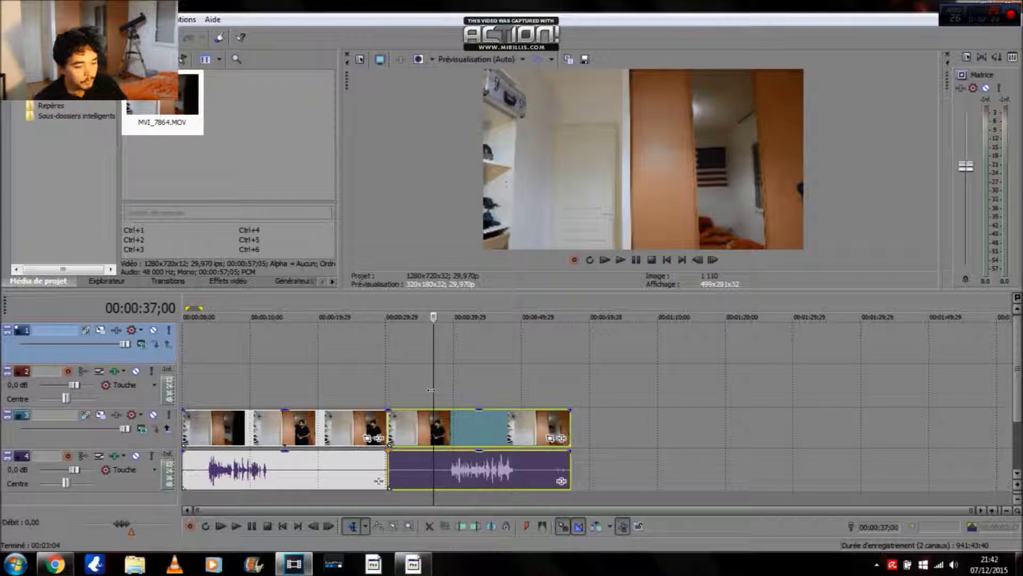
left_click(491, 527)
left_click(409, 422)
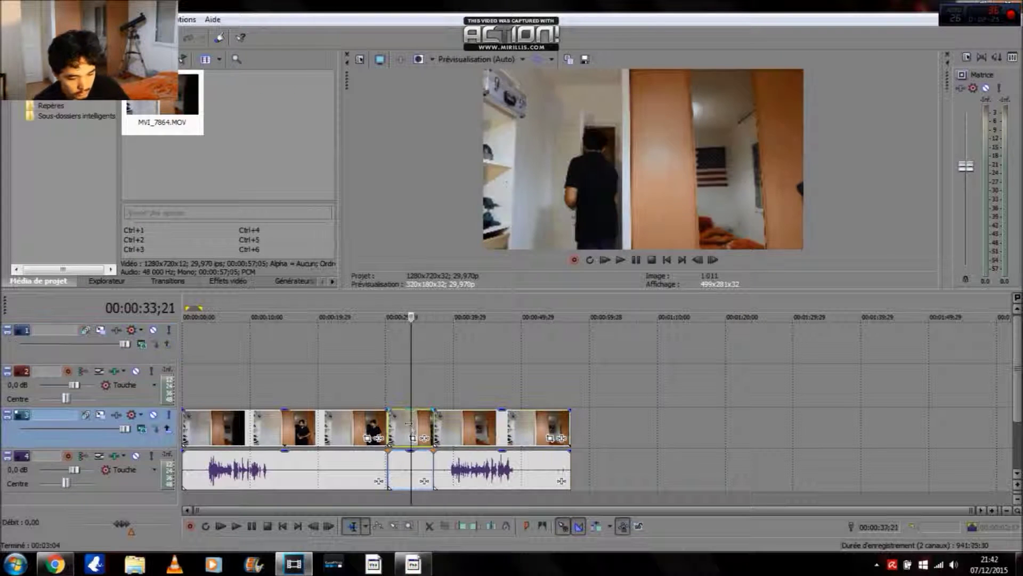
key("Delete")
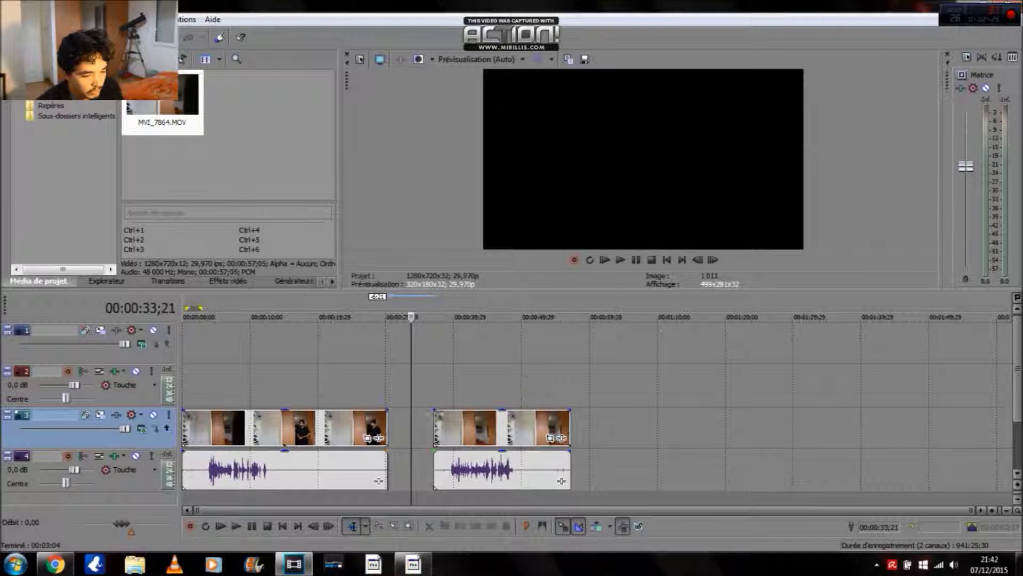
left_click(519, 471)
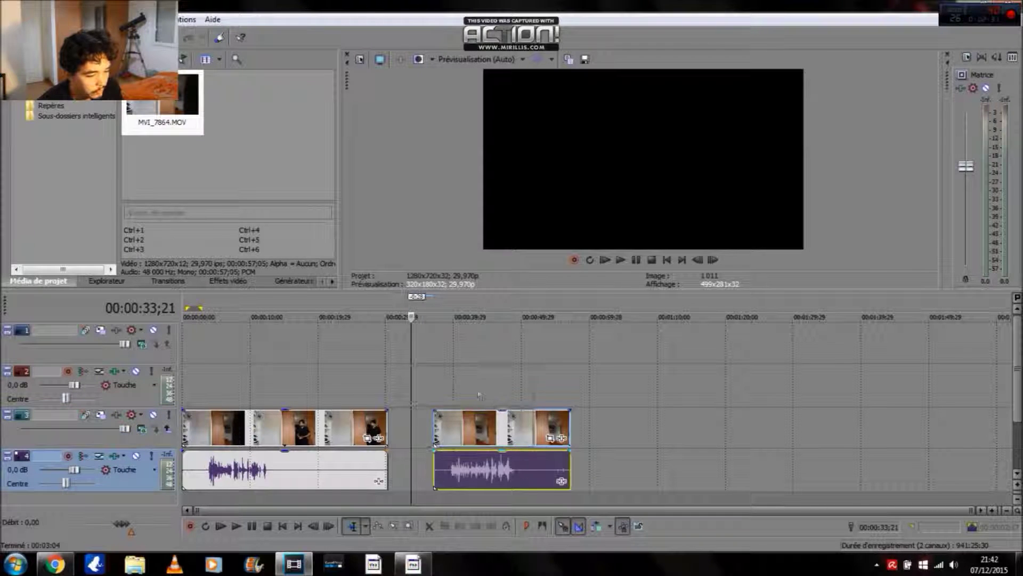
left_click_drag(332, 382, 332, 383)
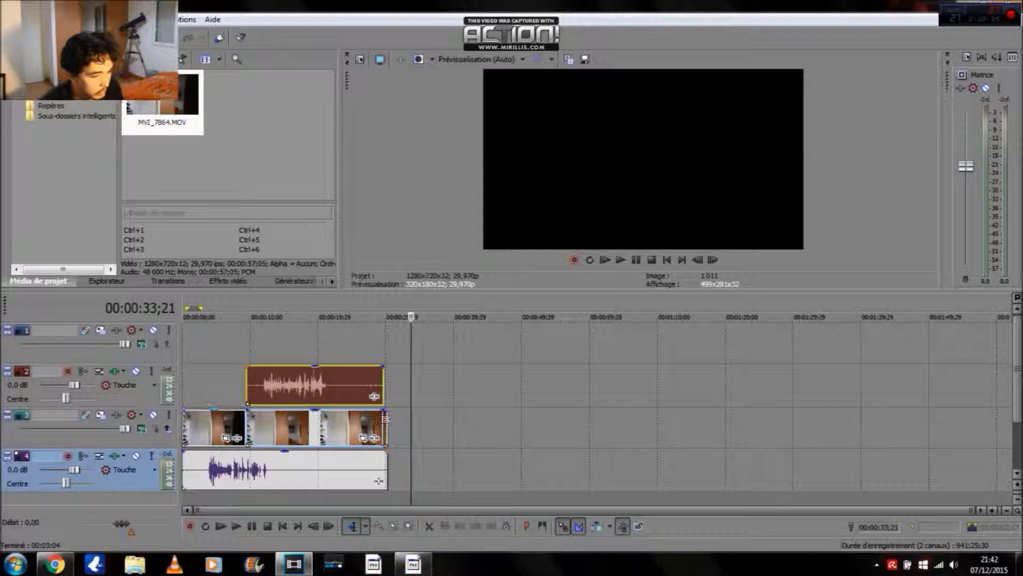
key("ctrl+z")
key("ctrl+shift+z")
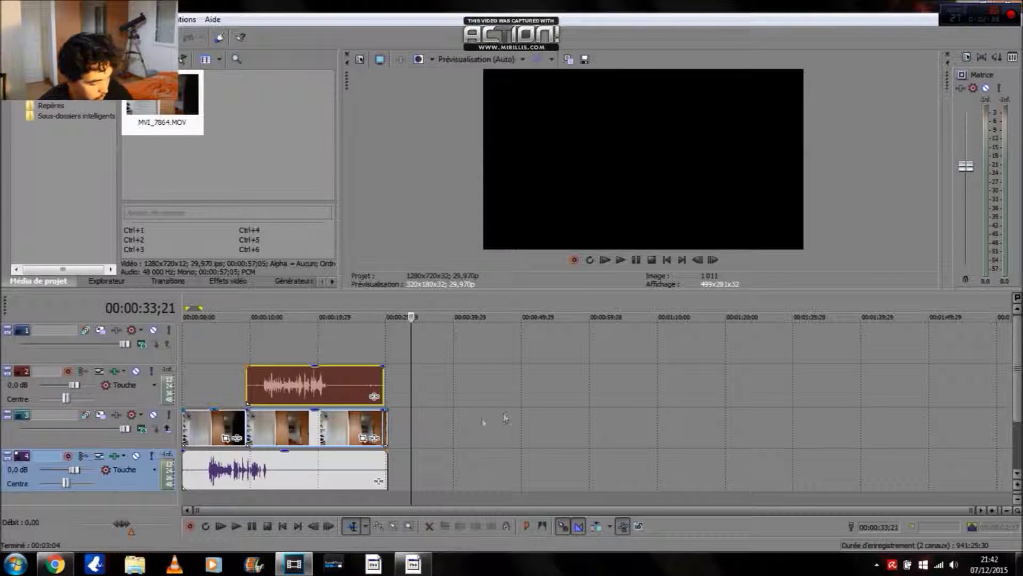
left_click_drag(515, 412, 505, 415)
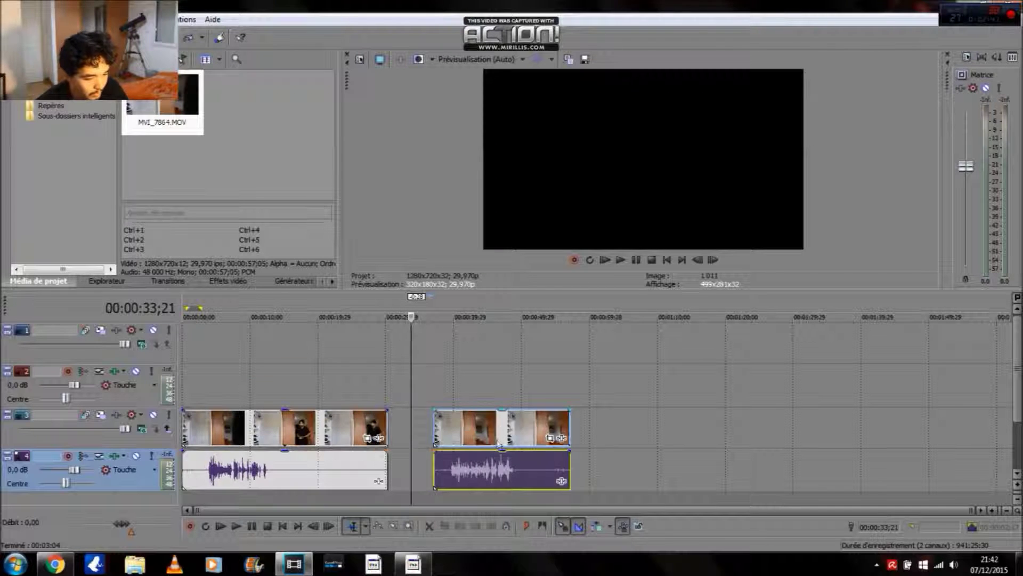
Move the remaining second part's video to track 1 and its audio to track 2, starting at 00:00:11;21.
left_click(471, 471)
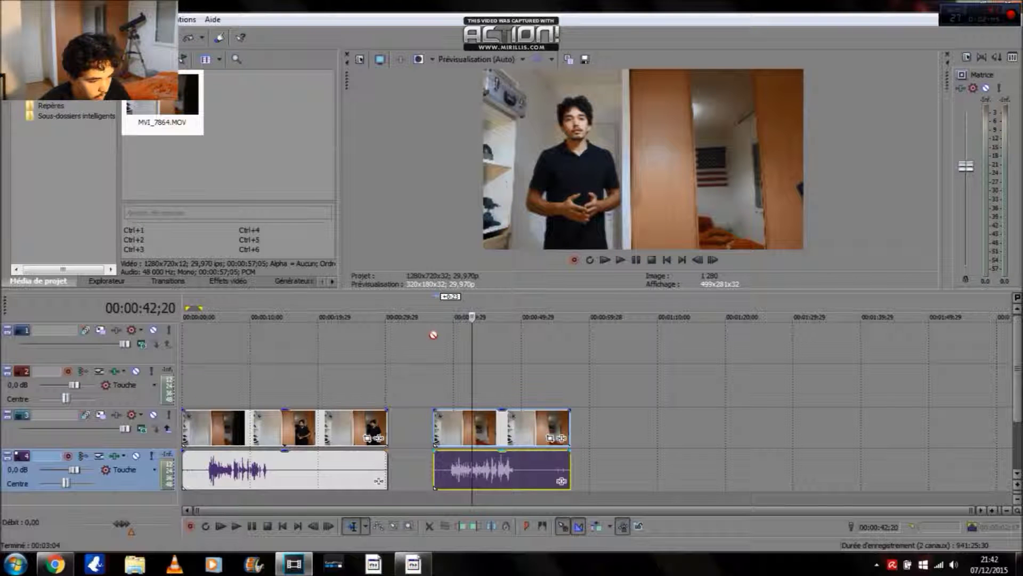
left_click_drag(430, 320, 497, 404)
left_click(451, 426)
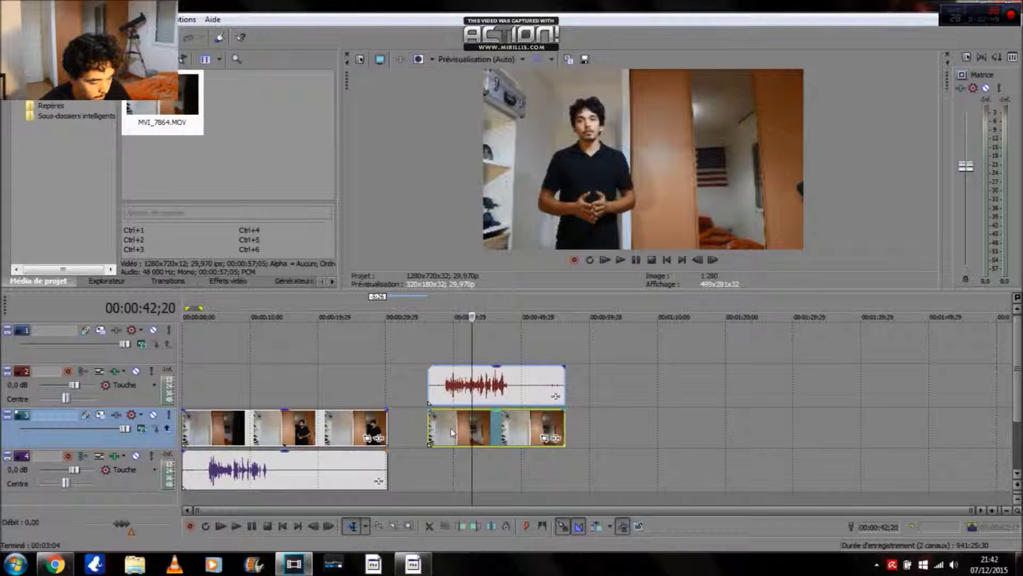
key("ctrl+Left")
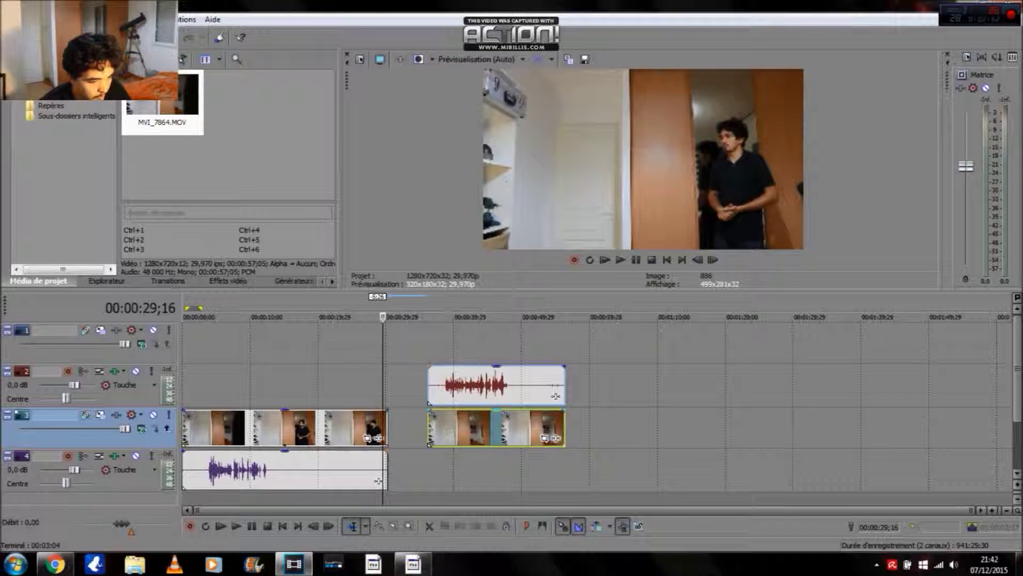
left_click_drag(477, 428, 270, 317)
left_click_drag(265, 388, 258, 391)
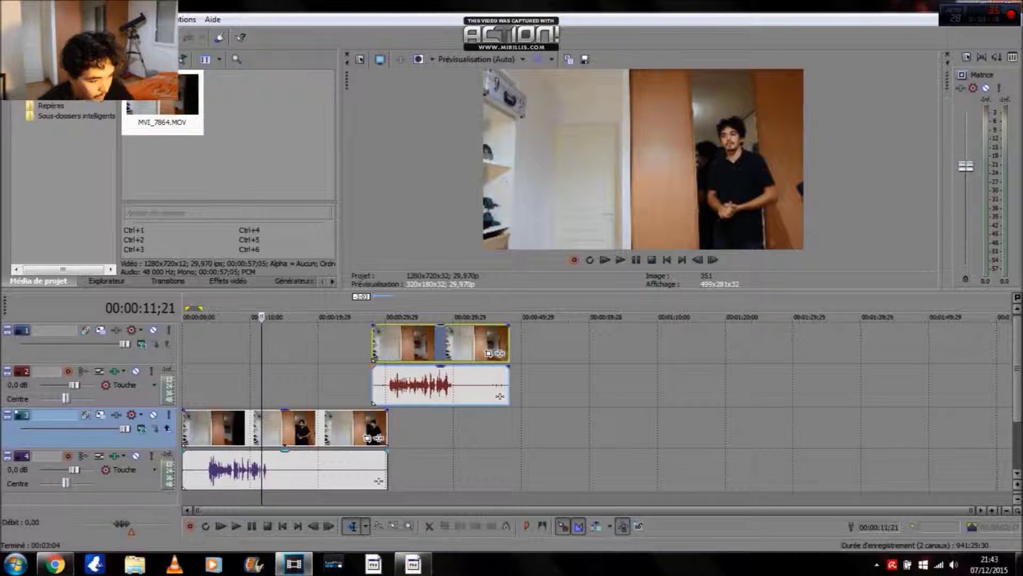
left_click_drag(388, 350, 281, 366)
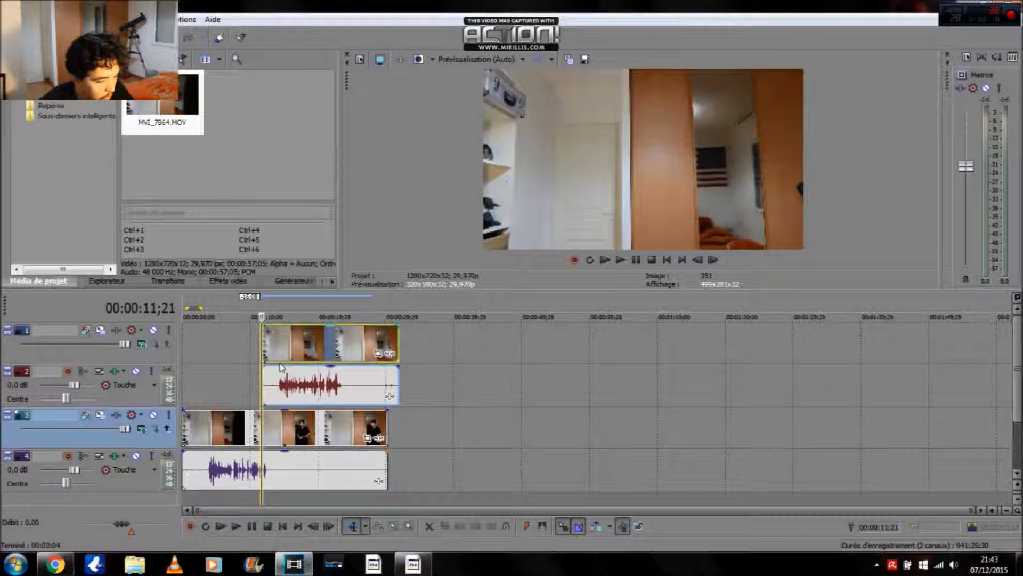
Enable the mask in the upper clip's Pan/Crop settings and draw a closed rectangular mask around roughly the left half of the frame.
left_click(378, 354)
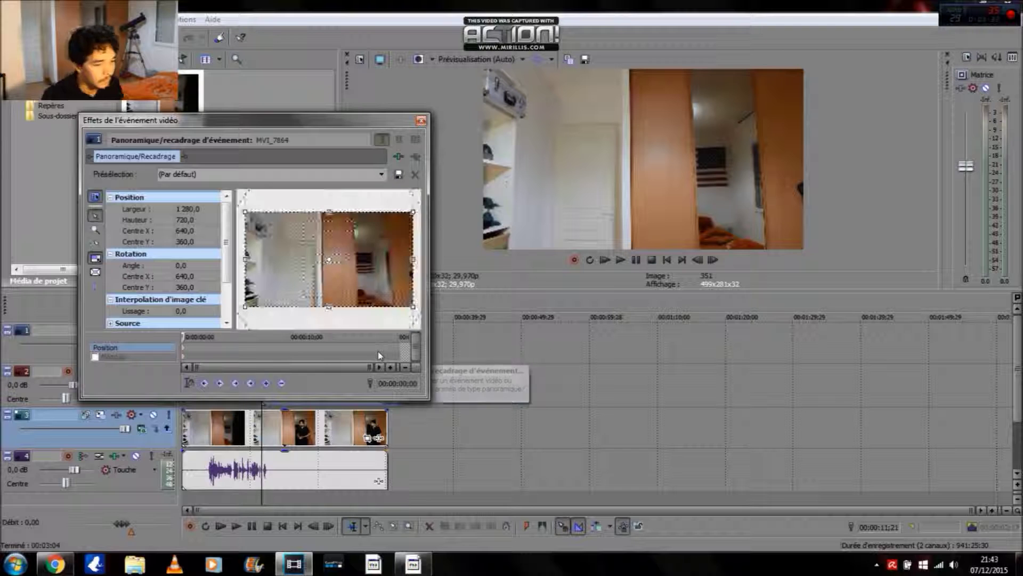
left_click(94, 356)
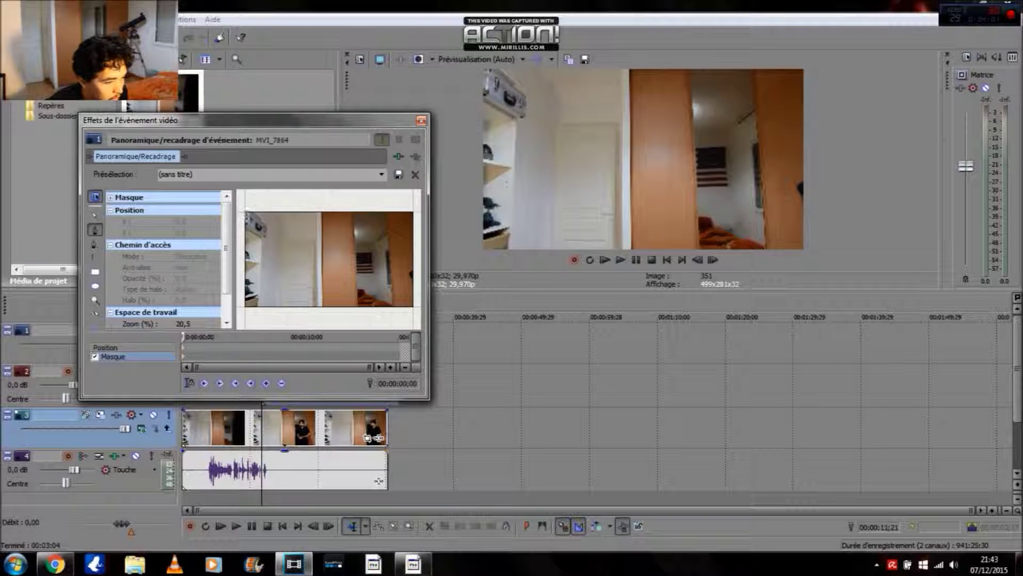
left_click(244, 213)
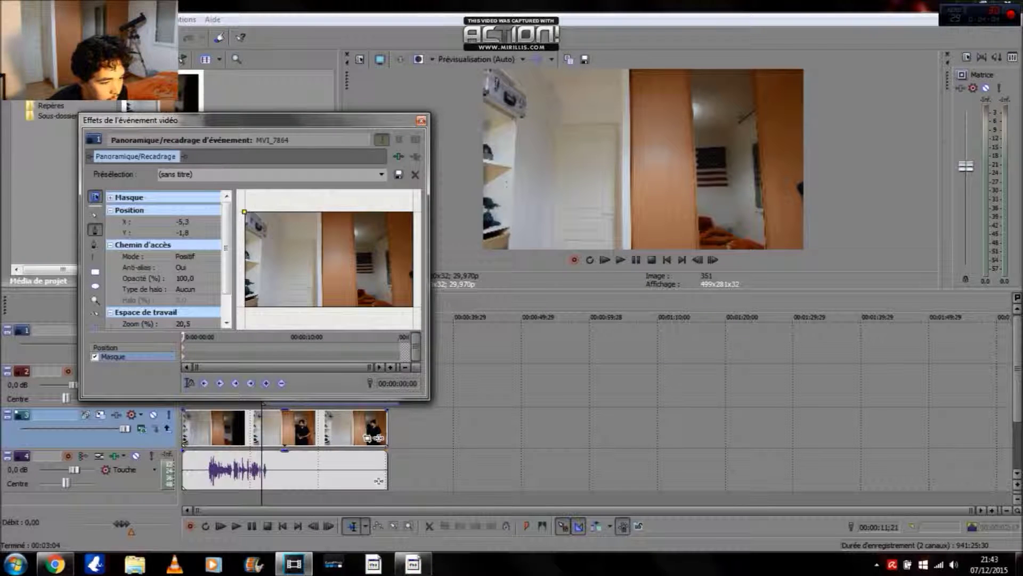
left_click(333, 213)
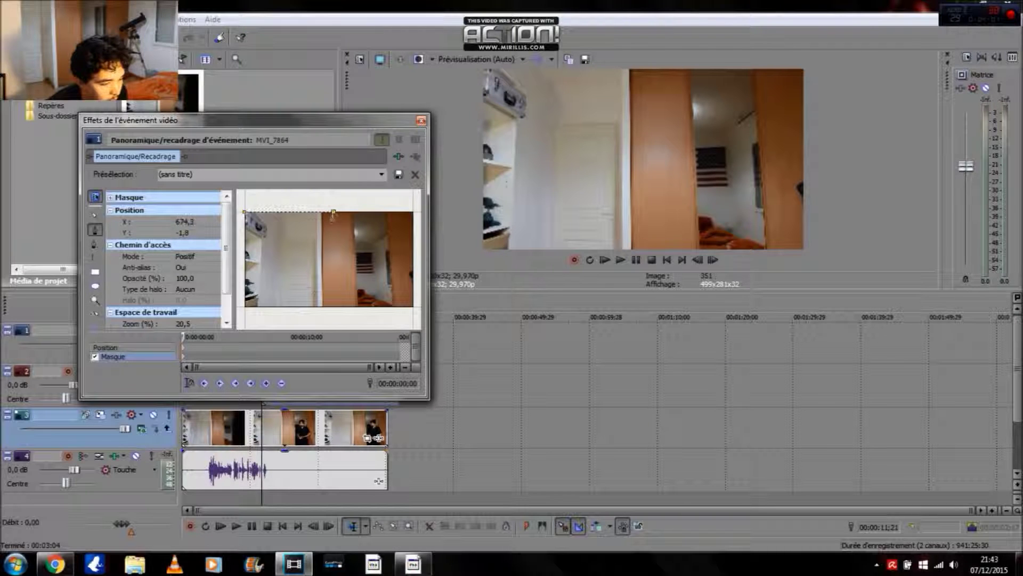
left_click(334, 308)
left_click(244, 308)
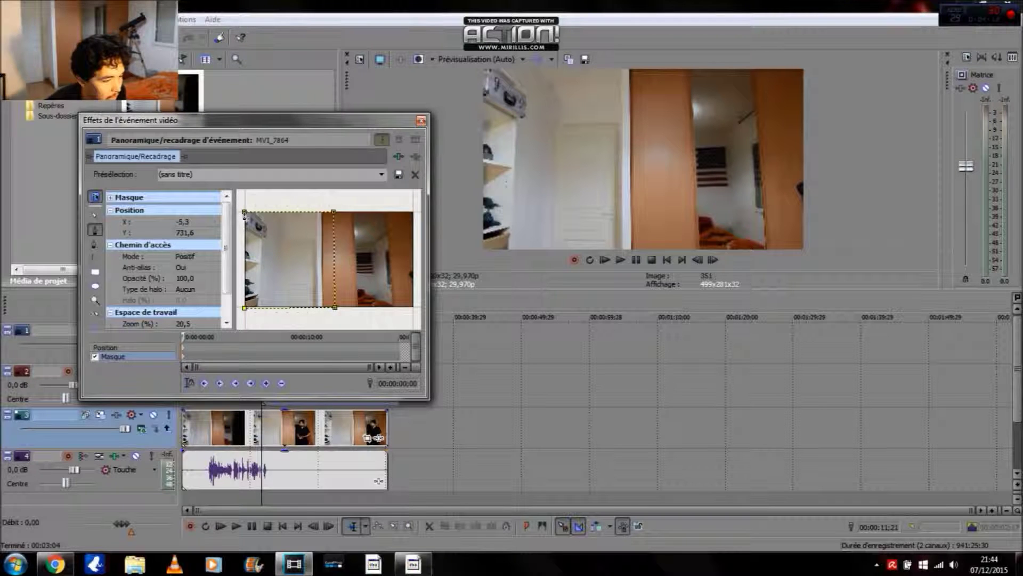
left_click(244, 213)
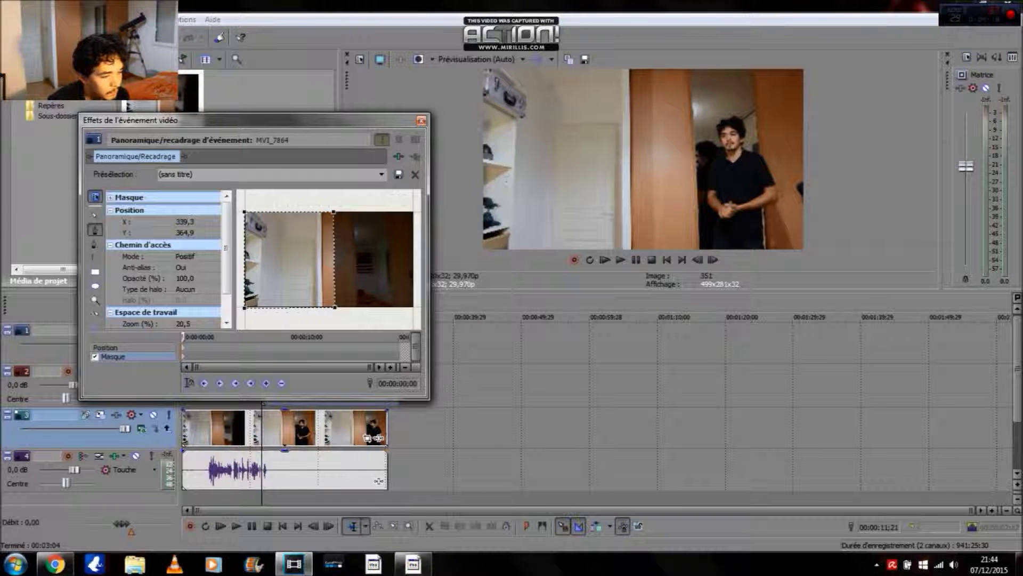
Feather the mask path on both sides (Les deux) at 30 % and close the event effects window.
left_click(185, 290)
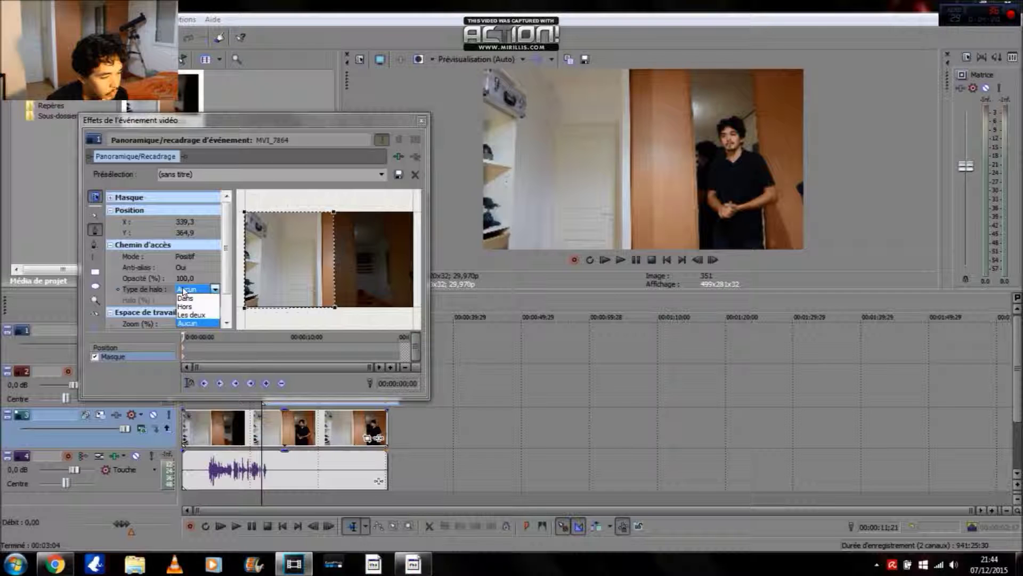
left_click(201, 314)
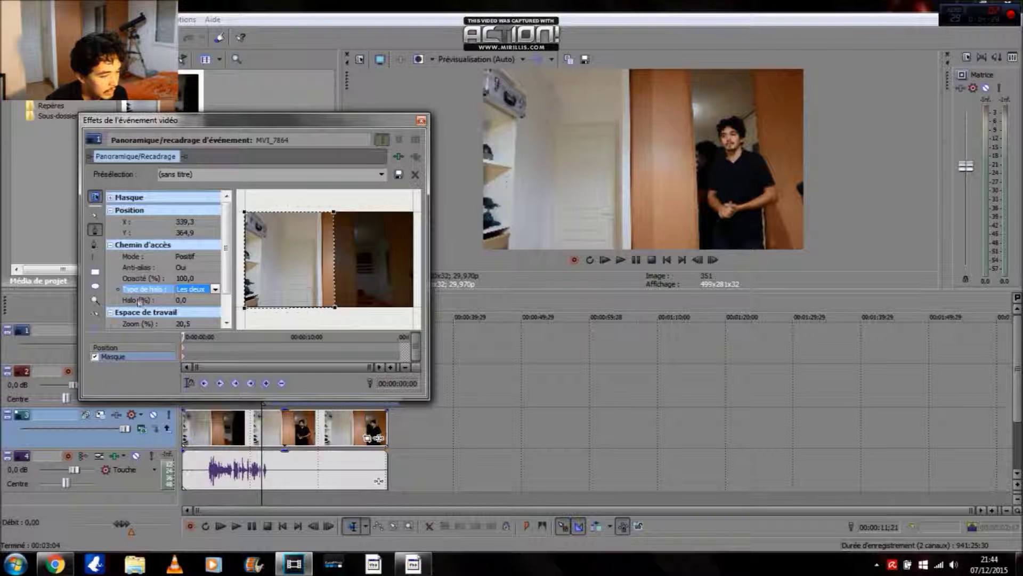
left_click(184, 300)
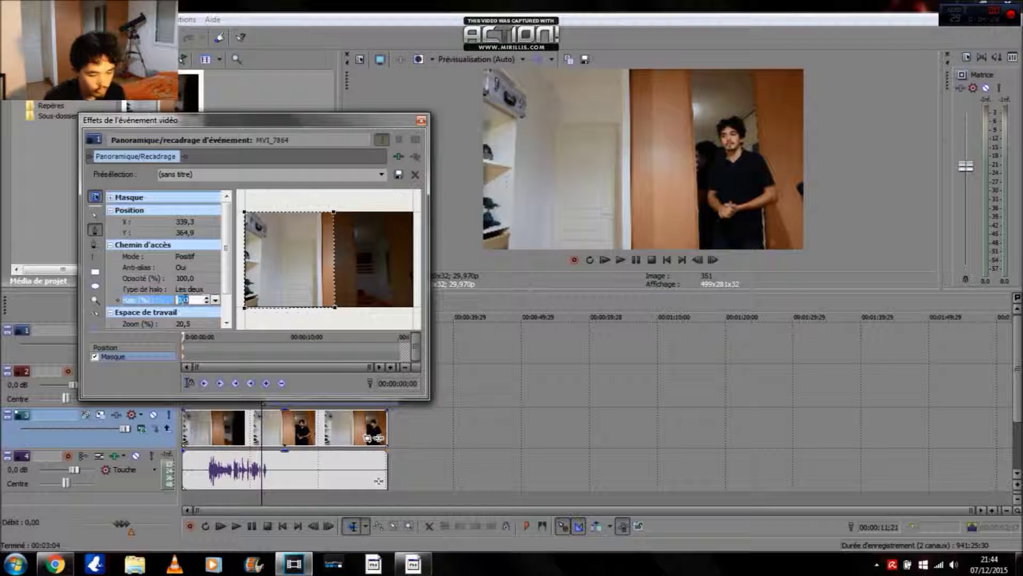
type("3")
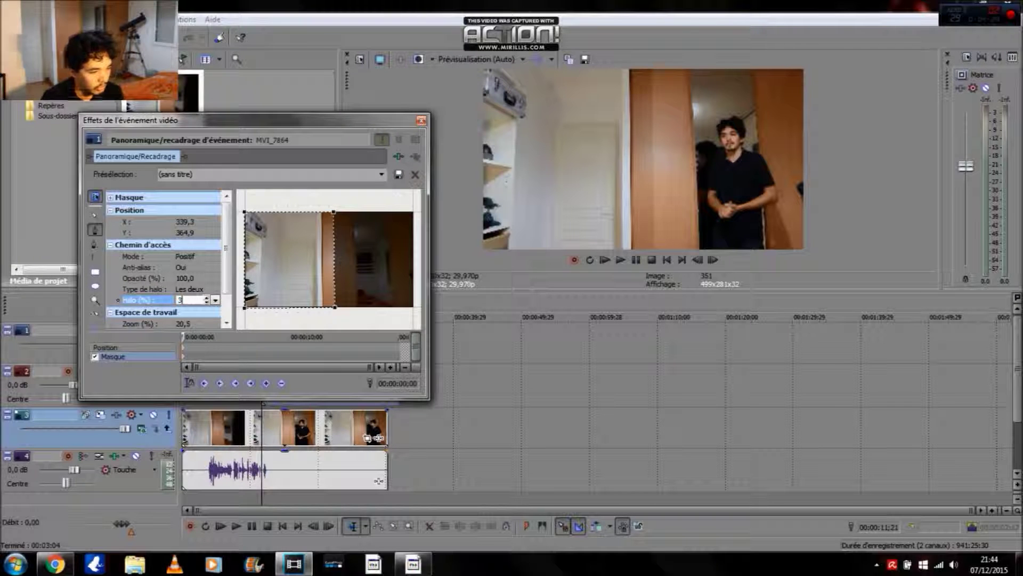
type("0")
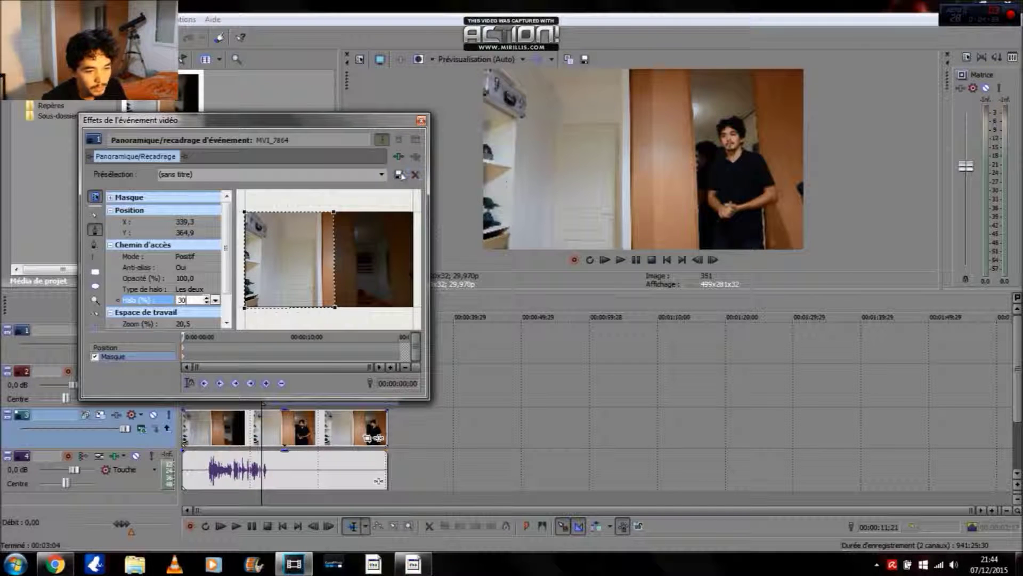
left_click(398, 175)
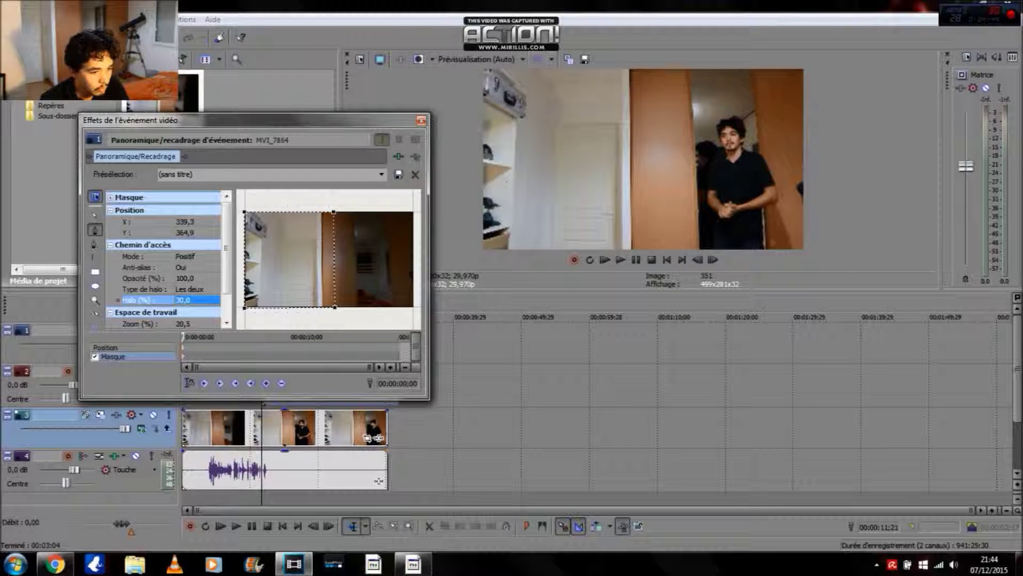
left_click(421, 121)
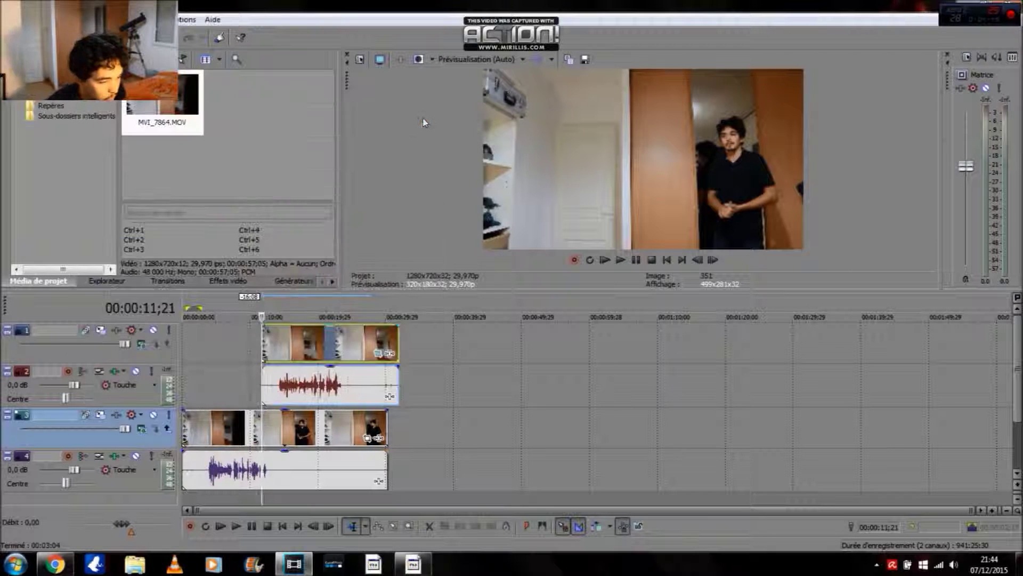
Play the stacked clips from 00:00:06;13 through the masked section to check the clone effect, and pause playback.
mouse_move(262, 341)
left_mouse_down()
mouse_move(224, 339)
mouse_move(262, 341)
left_mouse_up()
left_click_drag(261, 377, 260, 379)
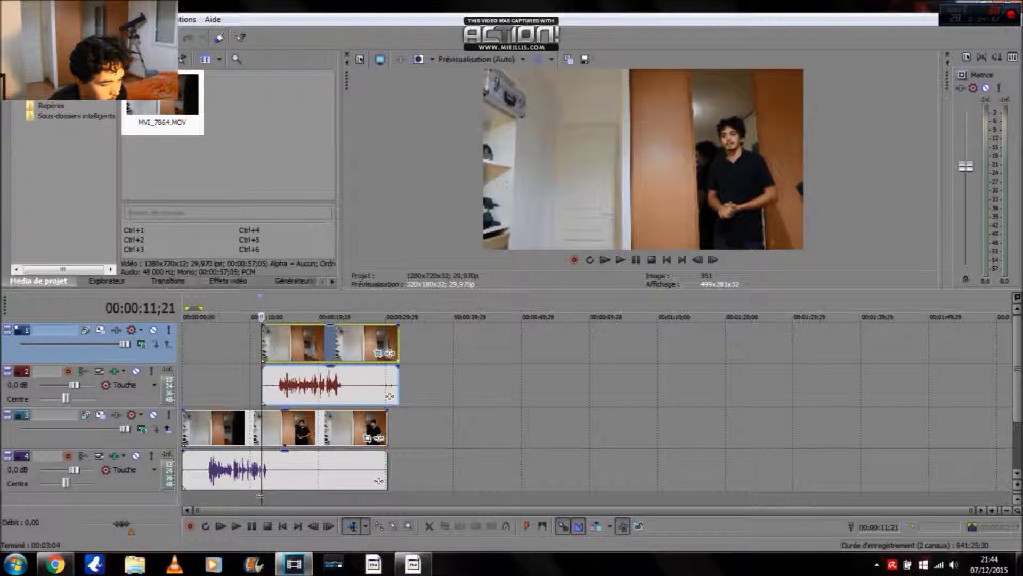
left_click(226, 317)
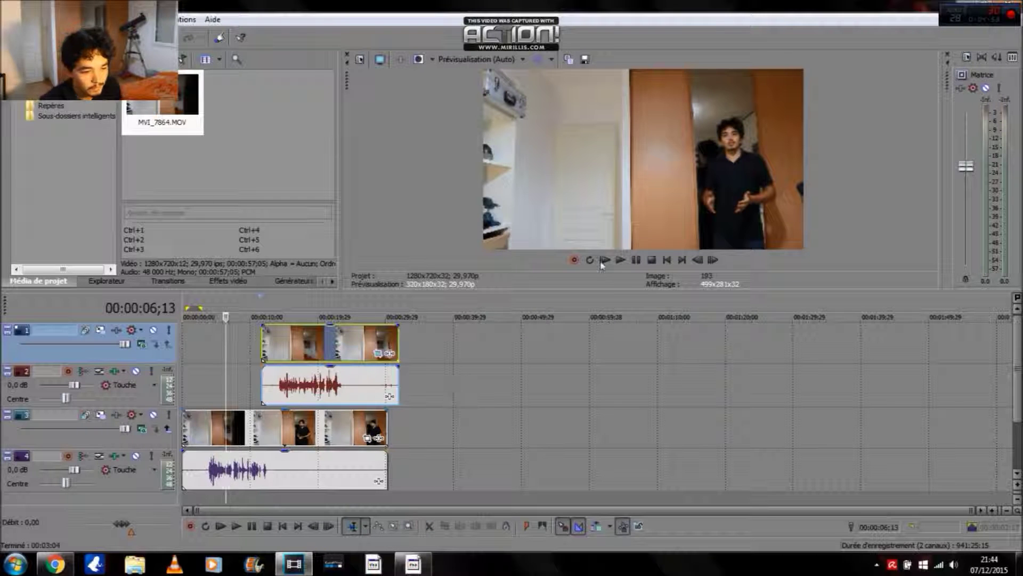
left_click(620, 260)
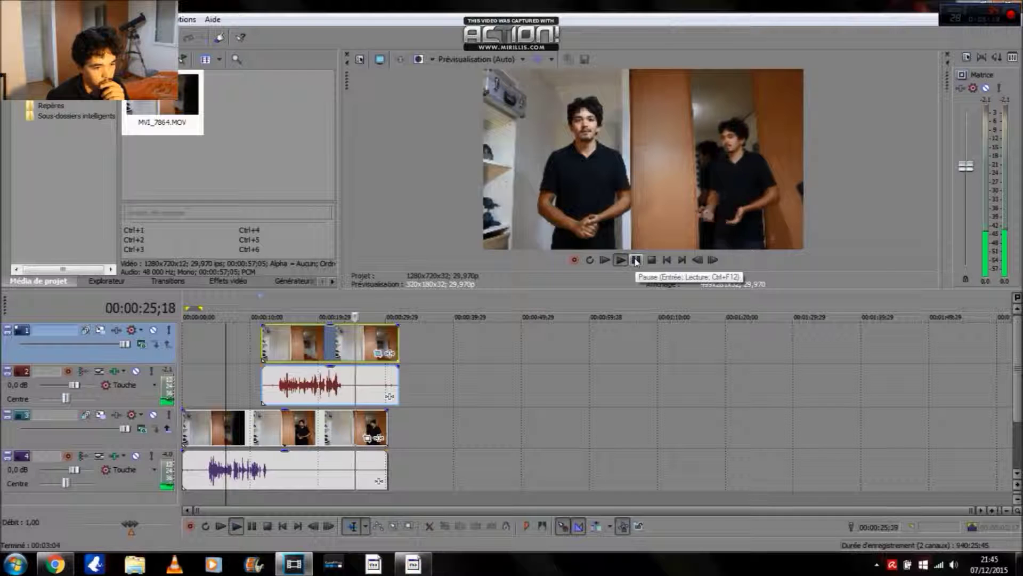
left_click(636, 260)
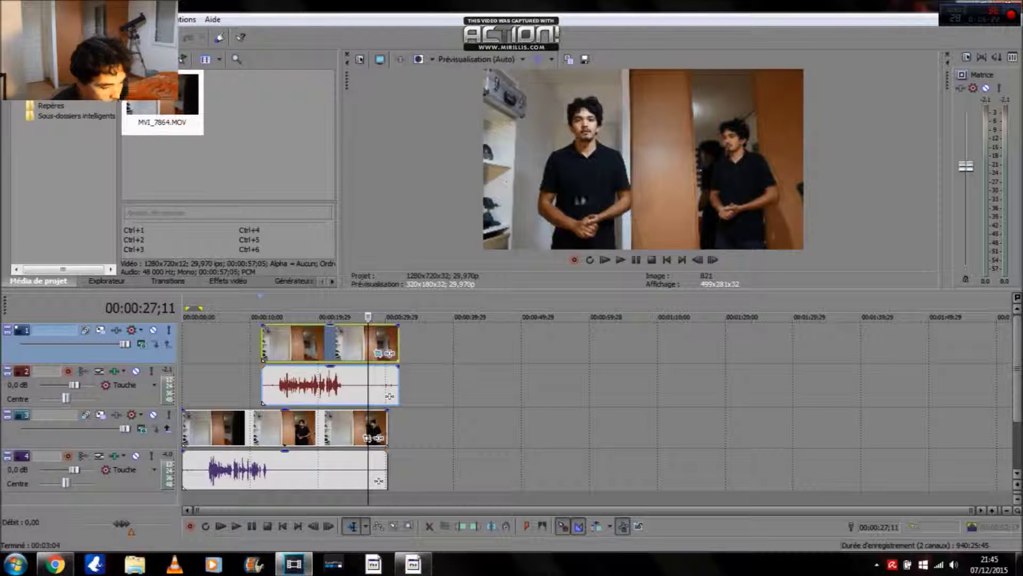
Undo the slight shift of the upper clip and replay the clone effect from 00:00:08;29.
left_click_drag(371, 345, 374, 348)
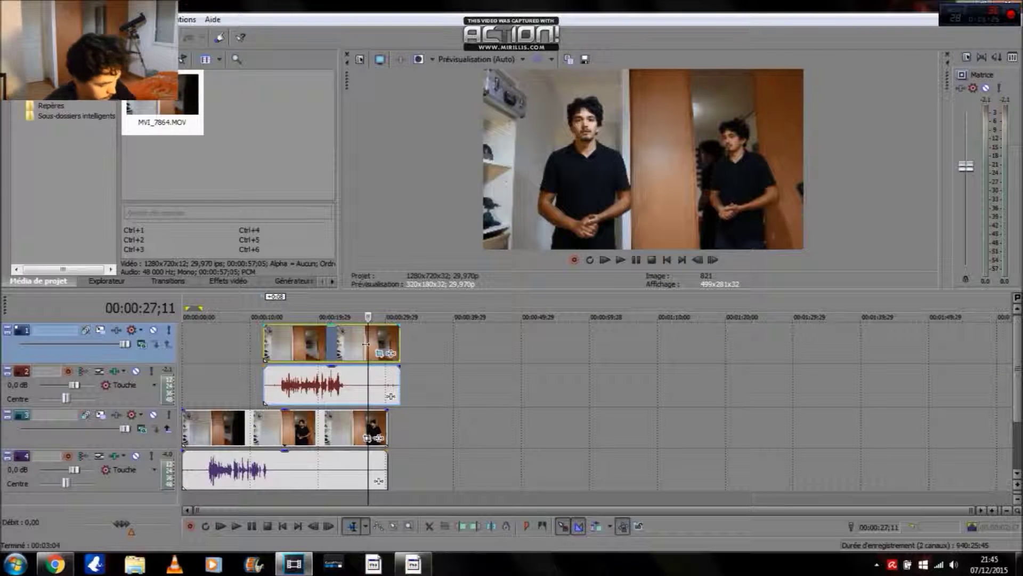
key("ctrl+z")
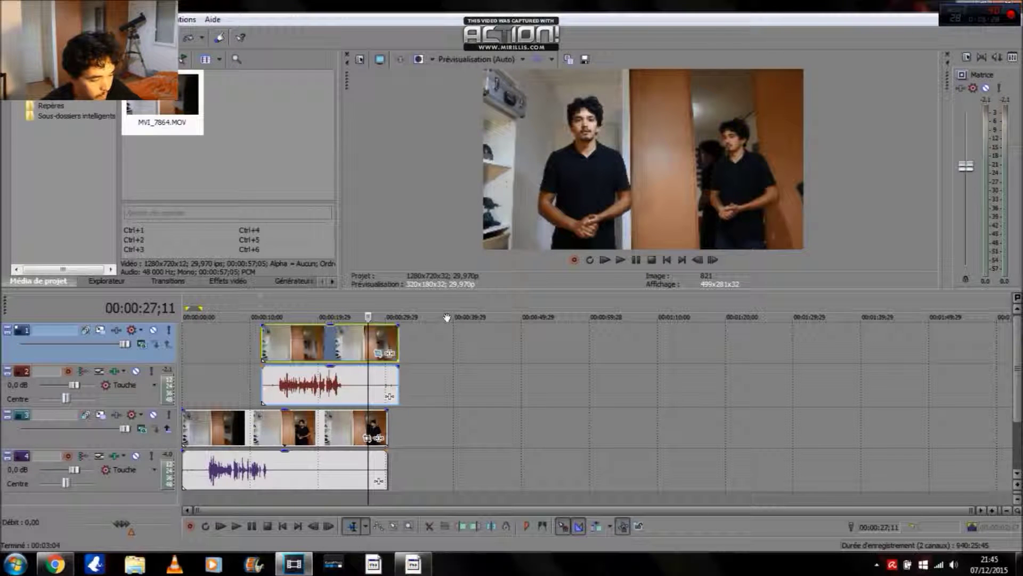
left_click_drag(367, 317, 243, 317)
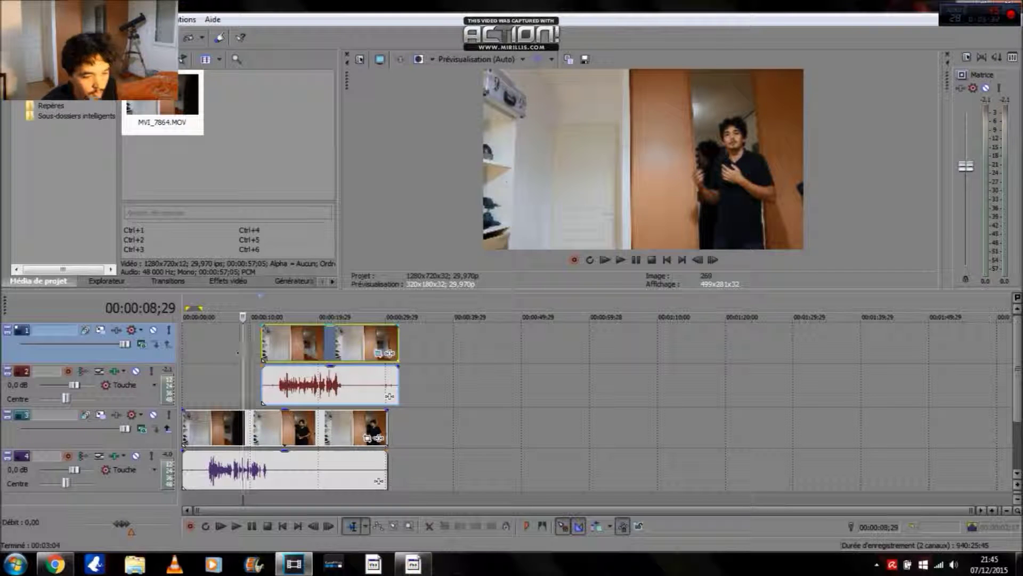
left_click(621, 261)
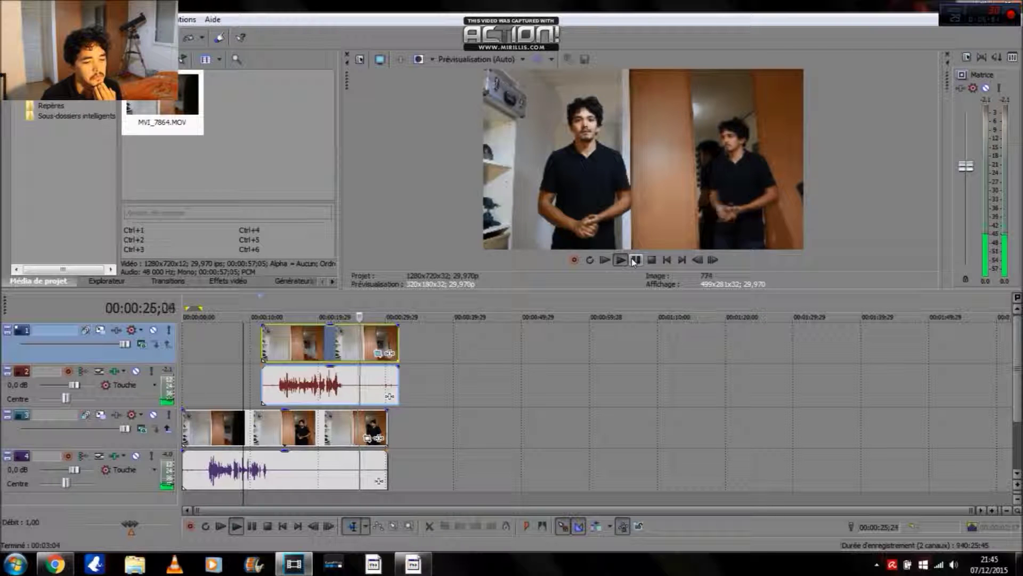
left_click(634, 259)
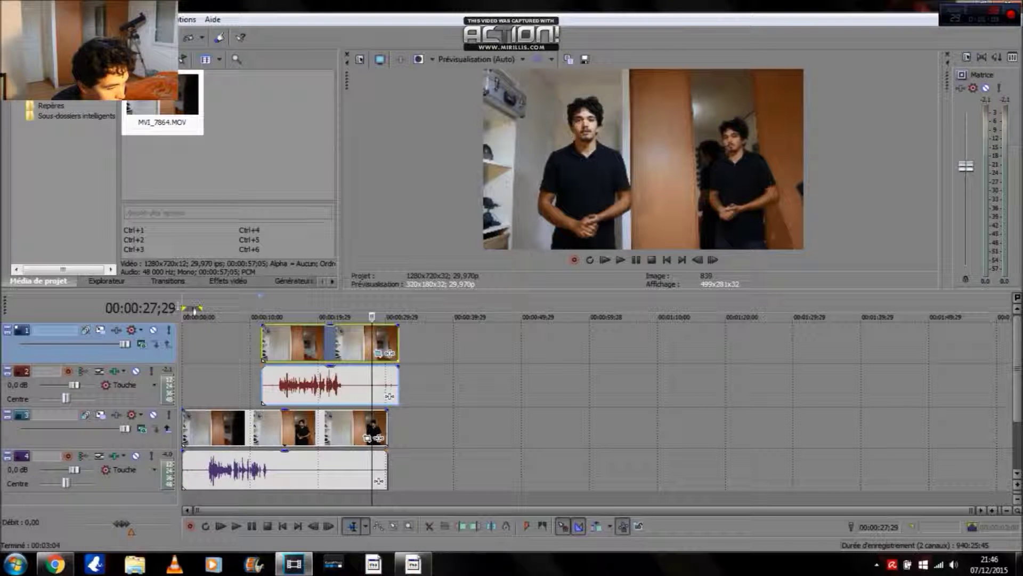
Set the loop region from the start of the timeline to 00:00:27;25, before the upper clip's end.
left_click_drag(222, 308, 383, 308)
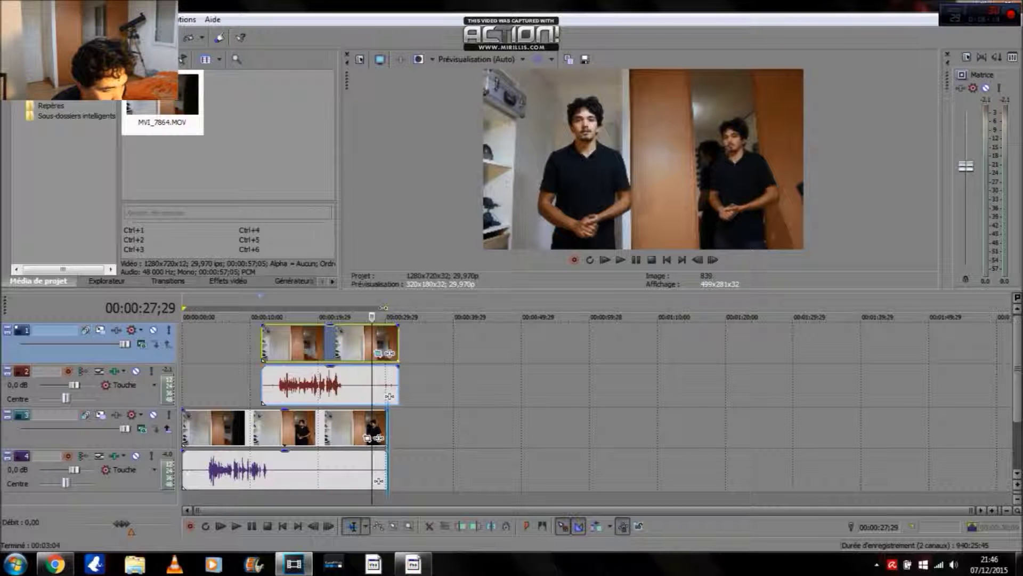
left_click_drag(384, 308, 371, 308)
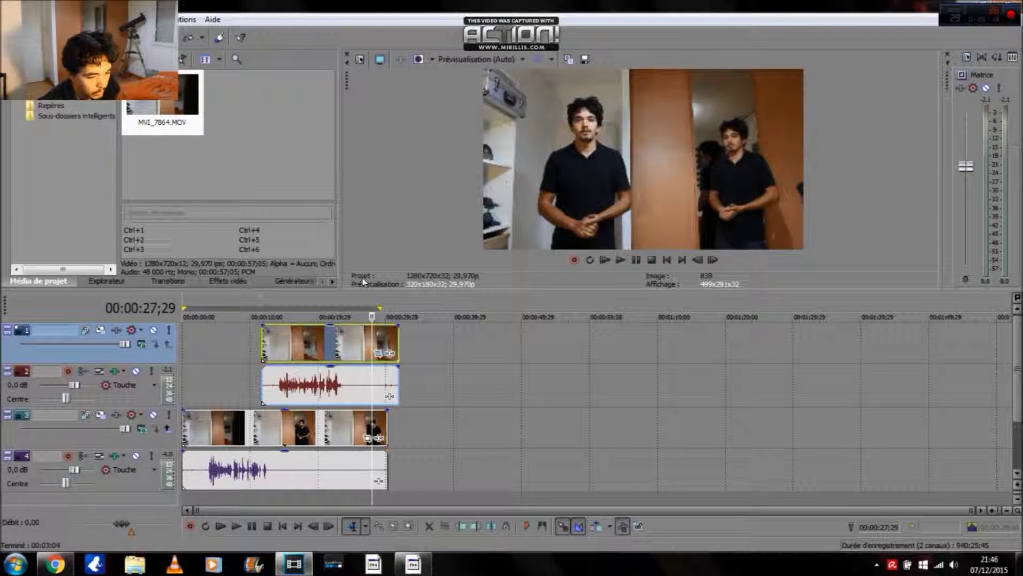
left_click_drag(475, 427, 182, 445)
left_click_drag(474, 365, 380, 379)
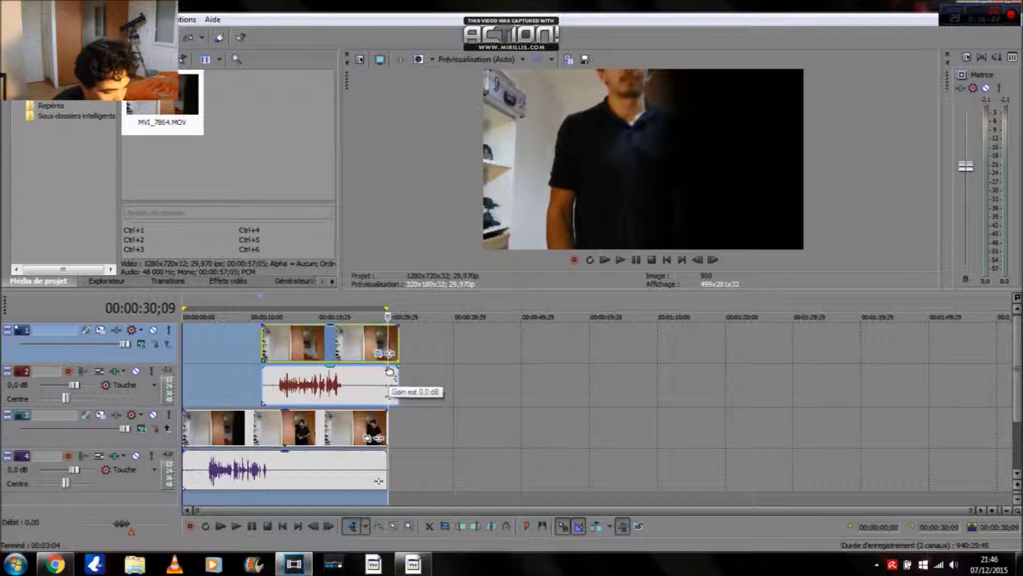
left_click_drag(387, 308, 369, 309)
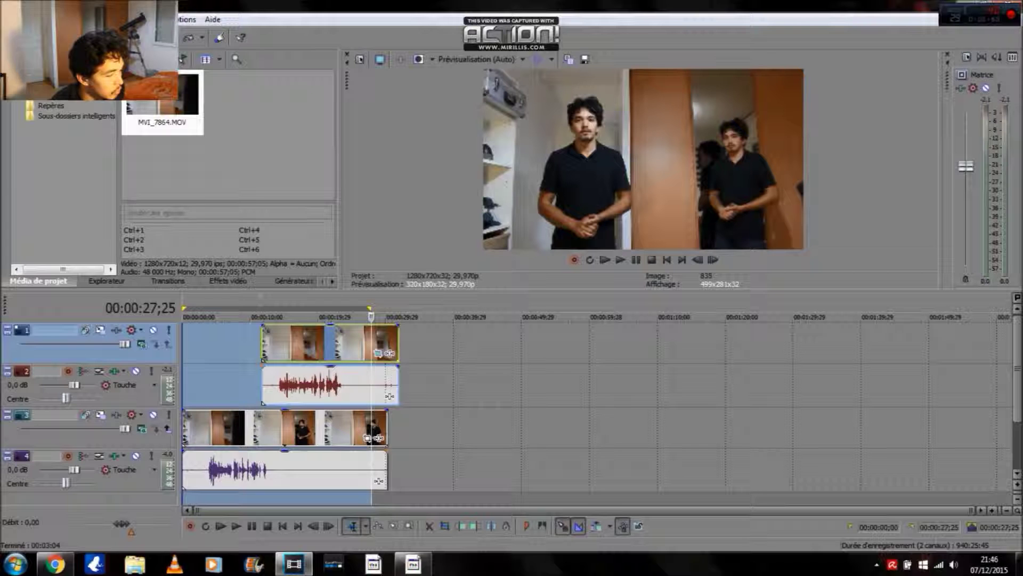
Open the render settings, select the Windows Media Video V11 template Vidéo HD 1080-30p 8 Mbits/s, and cancel without rendering.
left_click(11, 20)
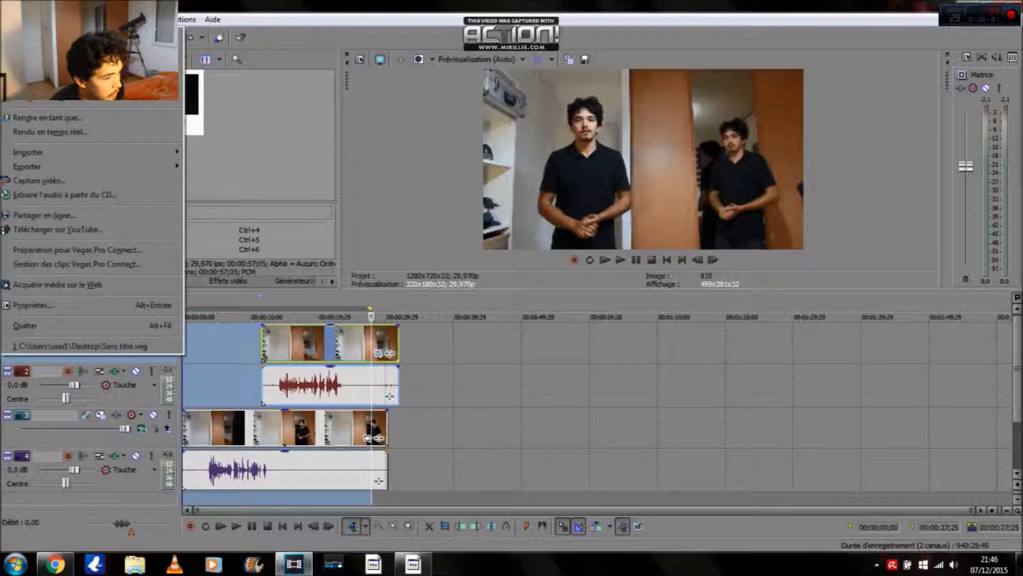
left_click(57, 119)
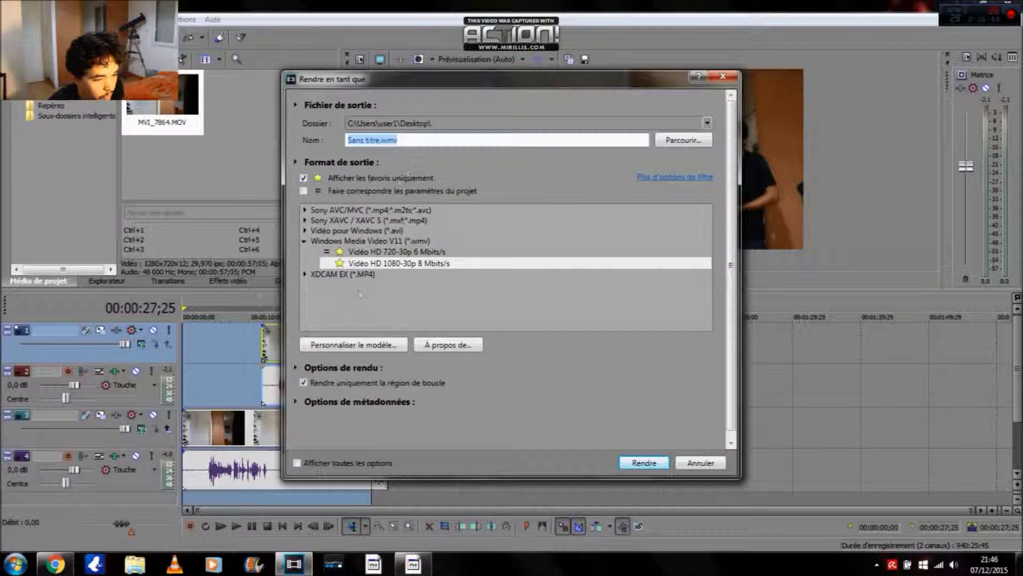
left_click(352, 264)
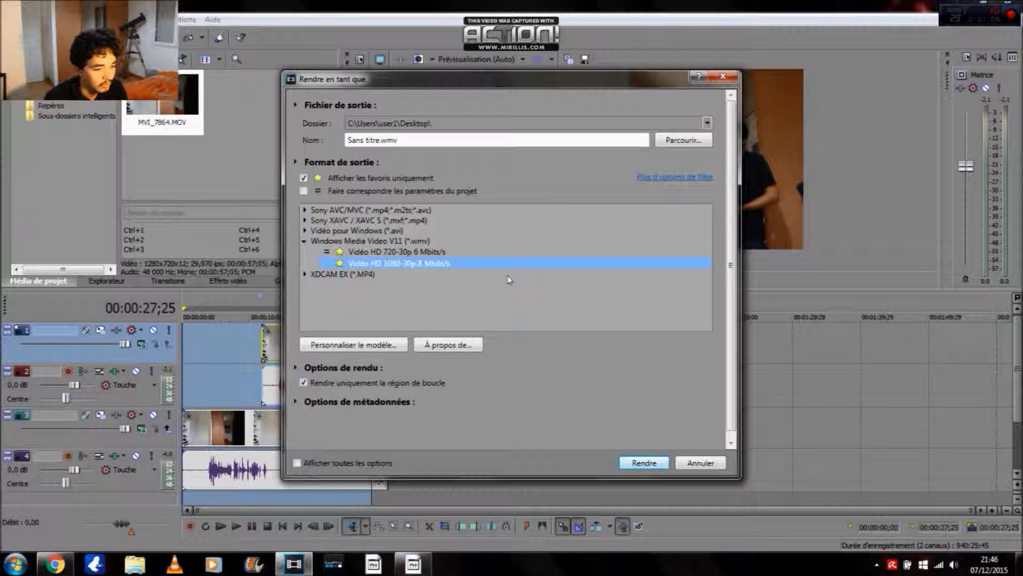
left_click(702, 463)
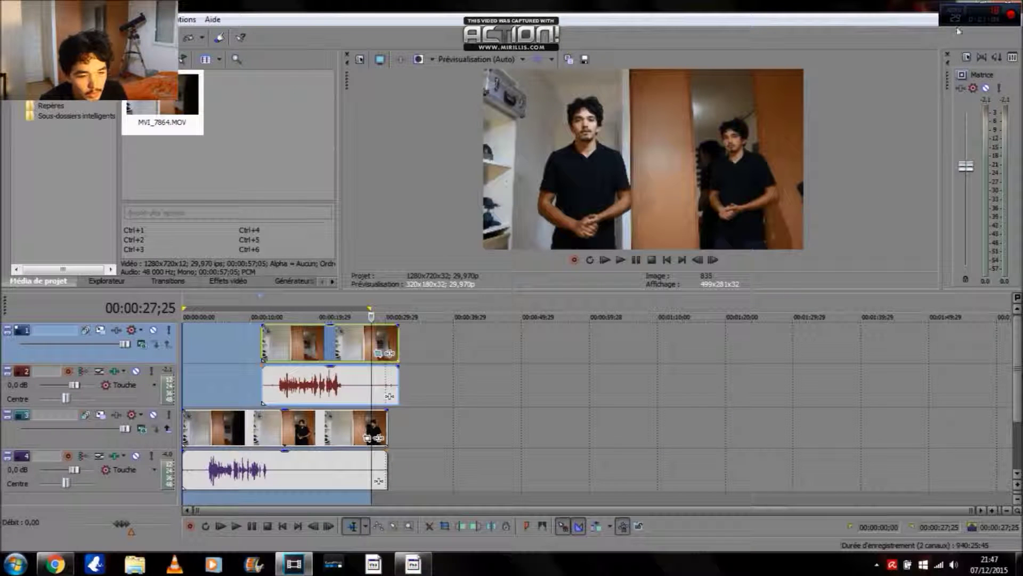
Minimise the editor, watch the rendered desktop video Sans titre in VLC with the volume at 125%, and close the player.
double_click(888, 5)
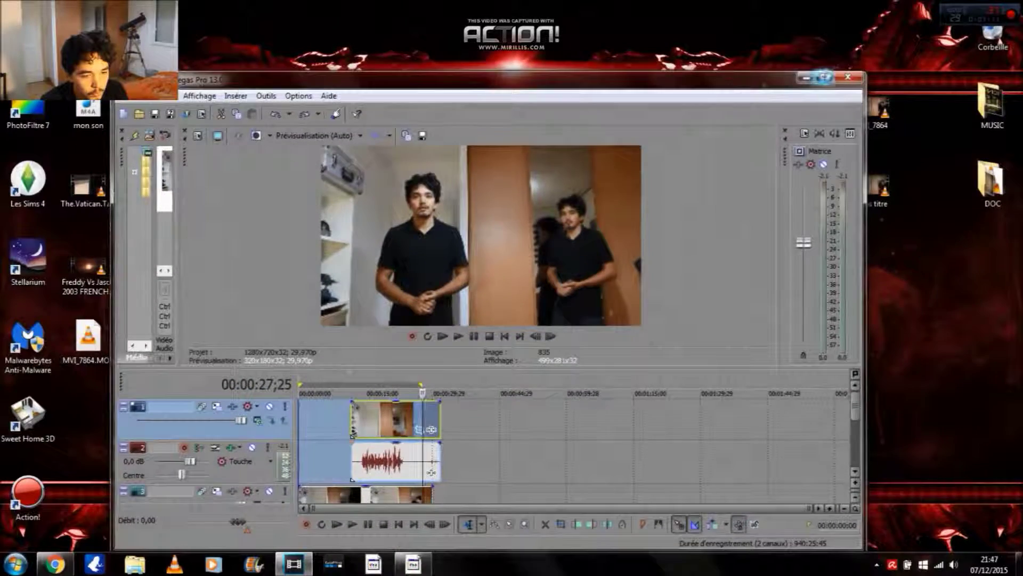
left_click(805, 78)
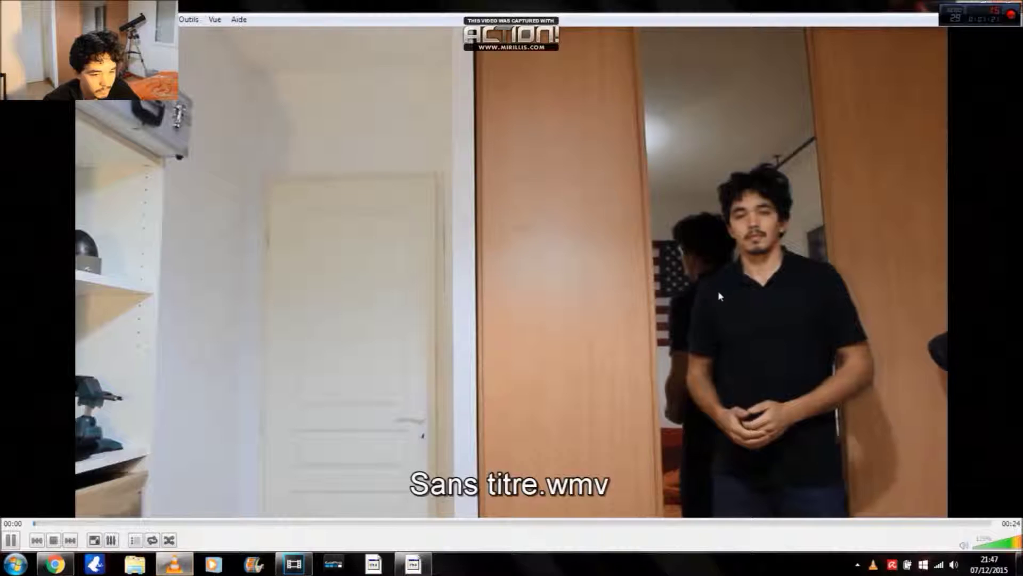
scroll(853, 315, "up", 5)
double_click(882, 328)
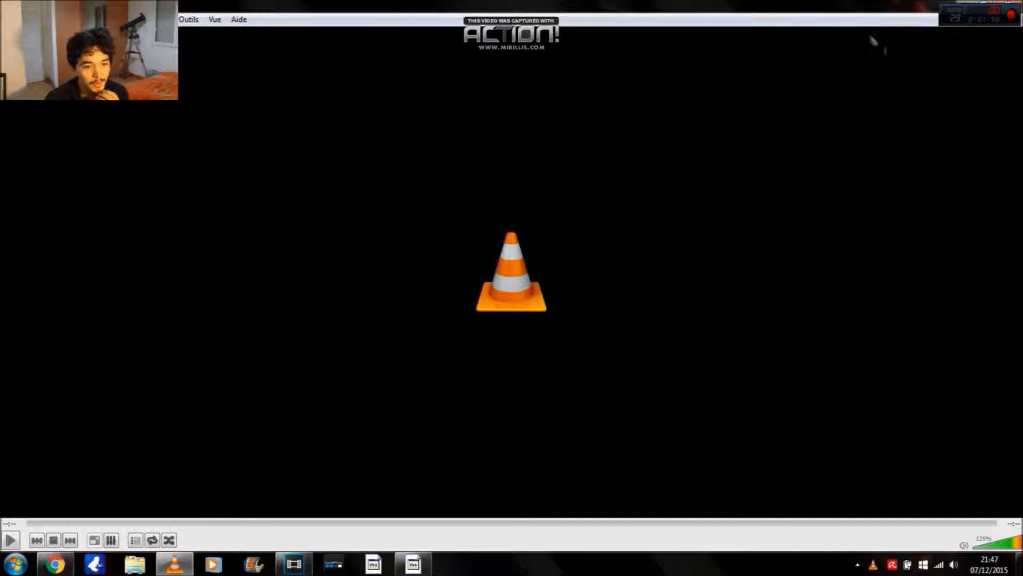
left_click_drag(837, 4, 805, 46)
left_click(970, 45)
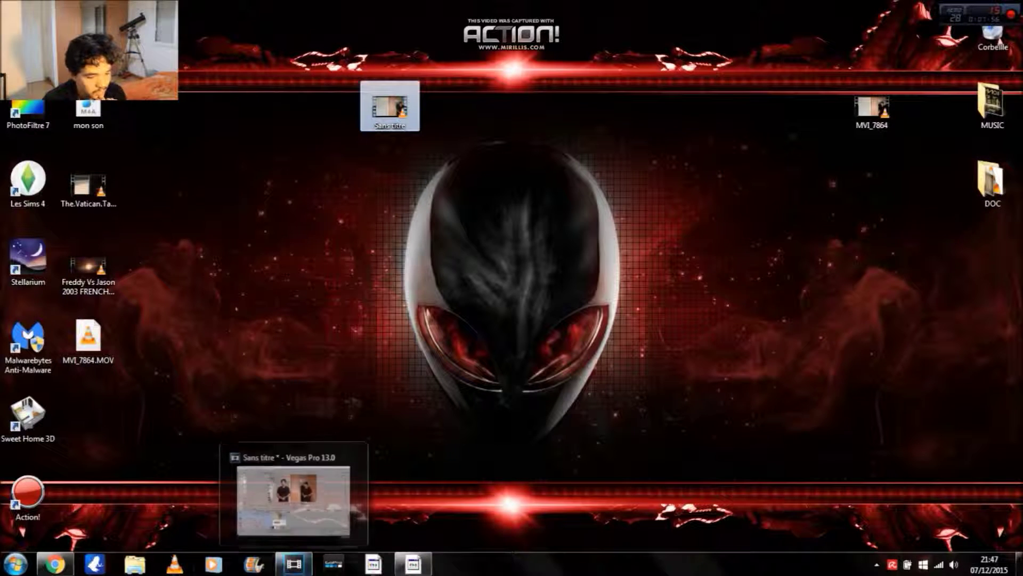
left_click(414, 566)
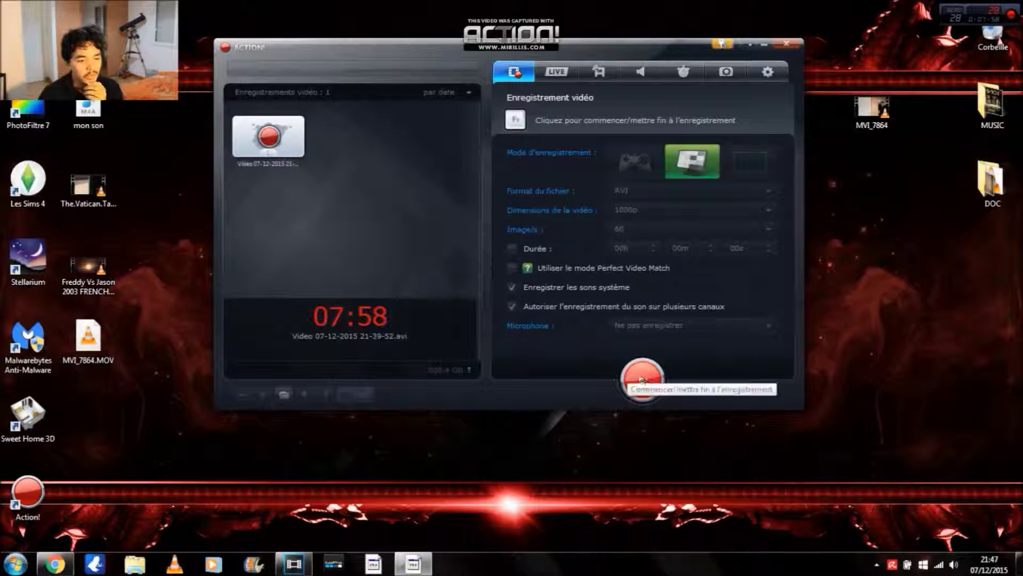